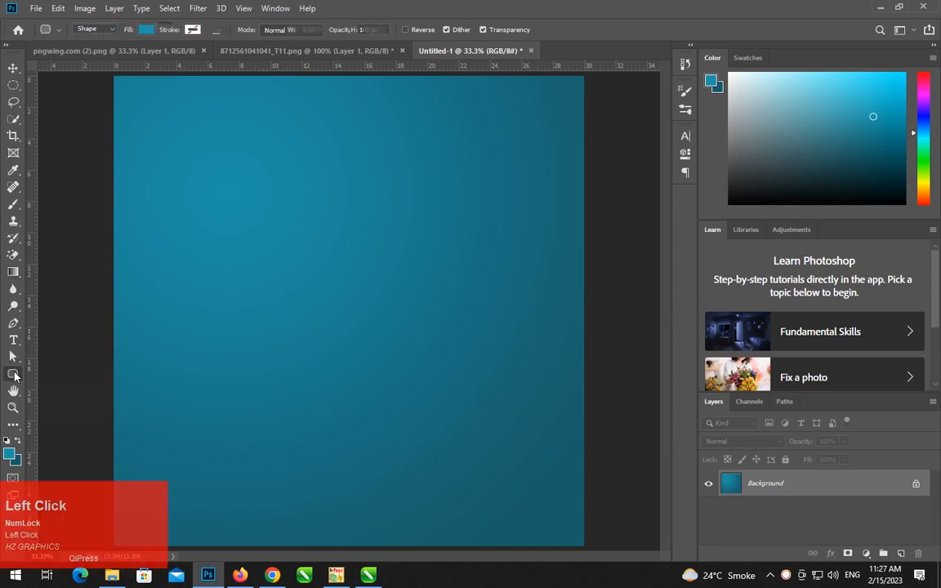
Step: Draw a rounded rectangle about 813 by 1206 px mid-canvas, with 0 px lower corner radii and 500 px upper corner radii
{"action": "left_click_drag", "start_coordinate": [256, 168], "coordinate": [433, 429]}
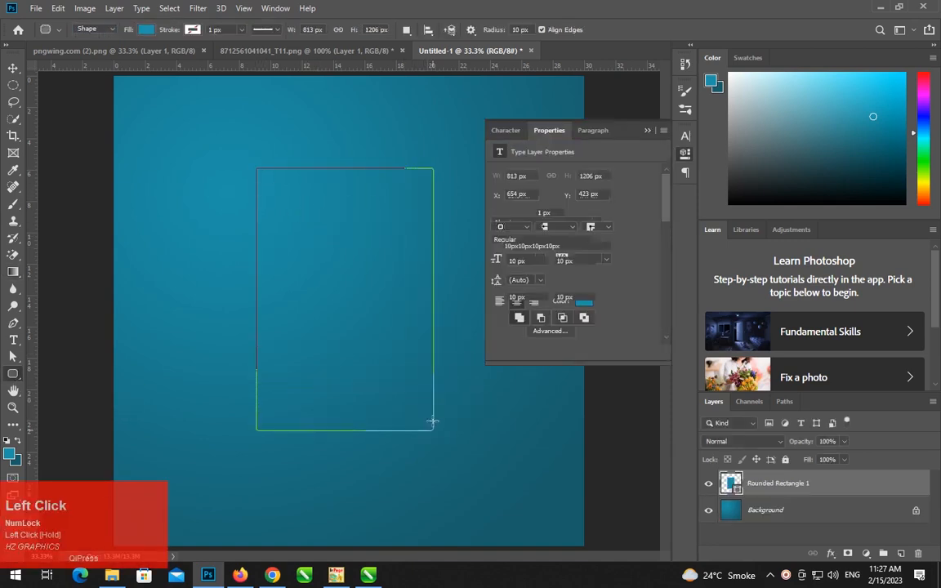
{"action": "left_click", "coordinate": [517, 296]}
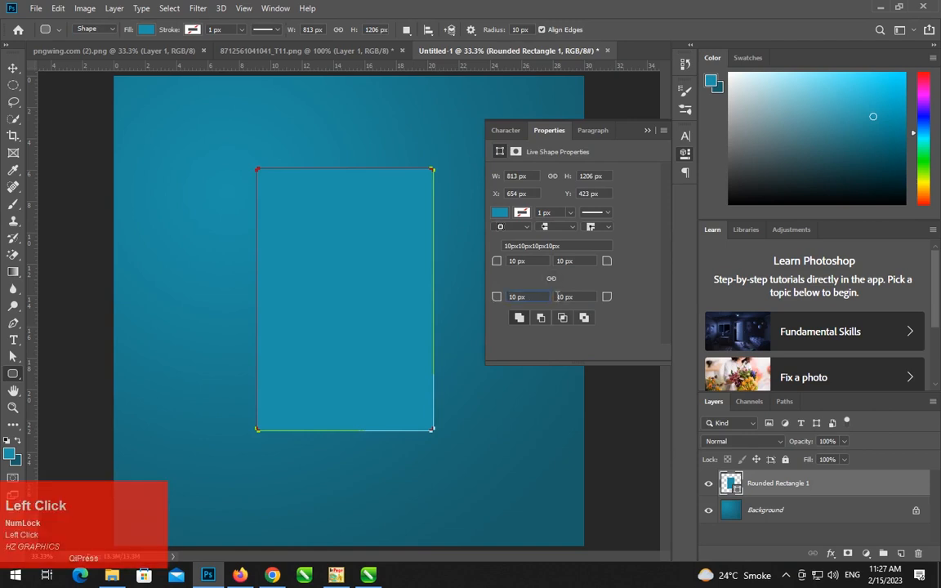
{"action": "type", "text": "0"}
{"action": "left_click", "coordinate": [578, 298]}
{"action": "type", "text": "0"}
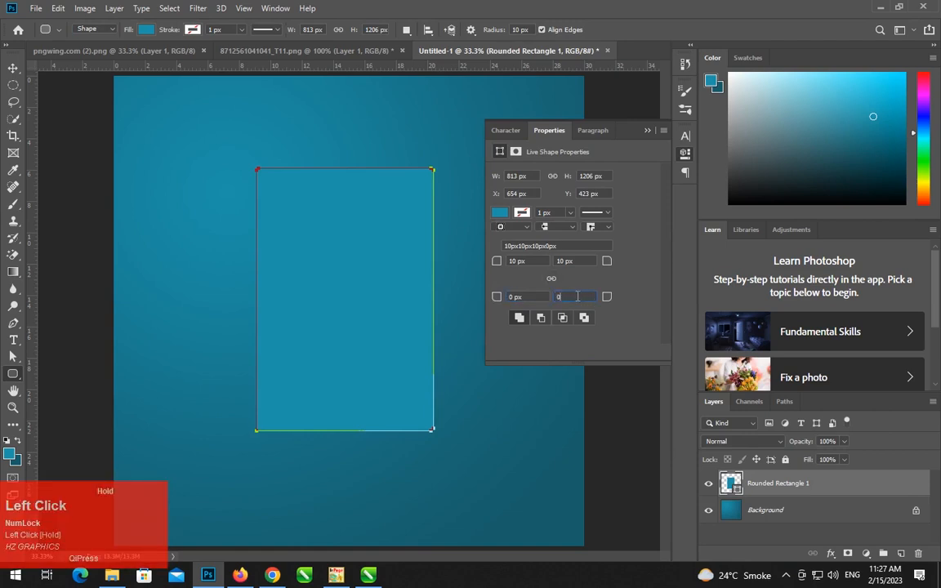
{"action": "left_click", "coordinate": [535, 261]}
{"action": "type", "text": "500"}
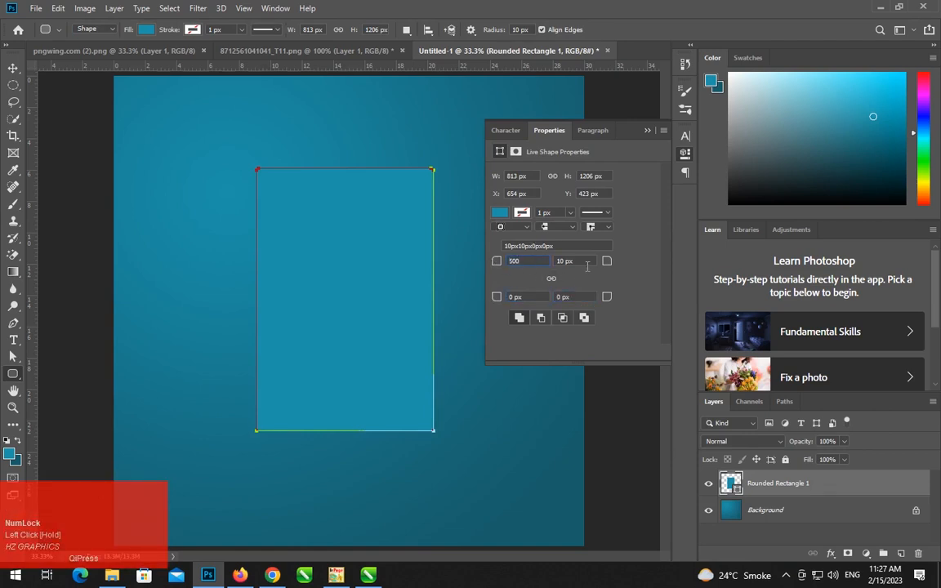
{"action": "key", "text": "Tab"}
{"action": "type", "text": "500"}
{"action": "key", "text": "Return"}
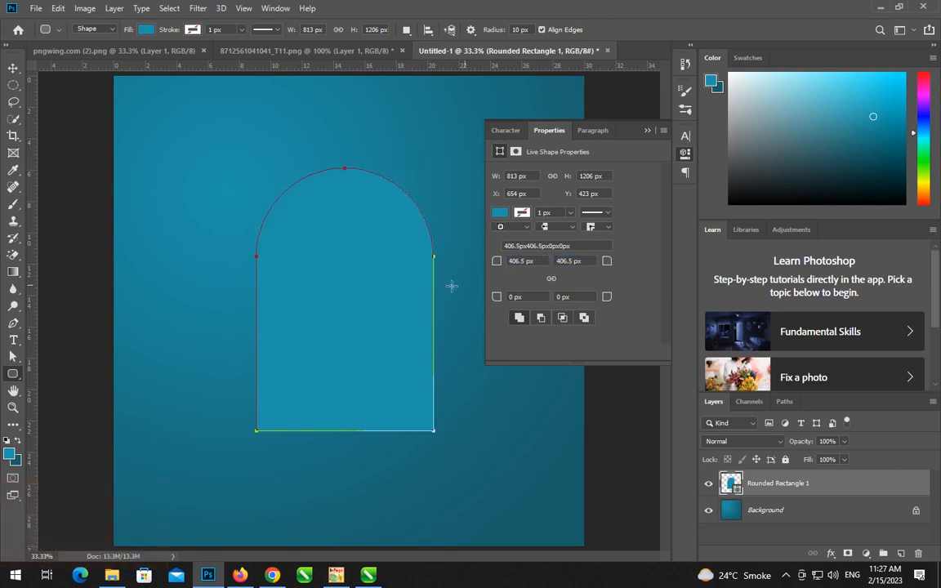
{"action": "left_click", "coordinate": [642, 148]}
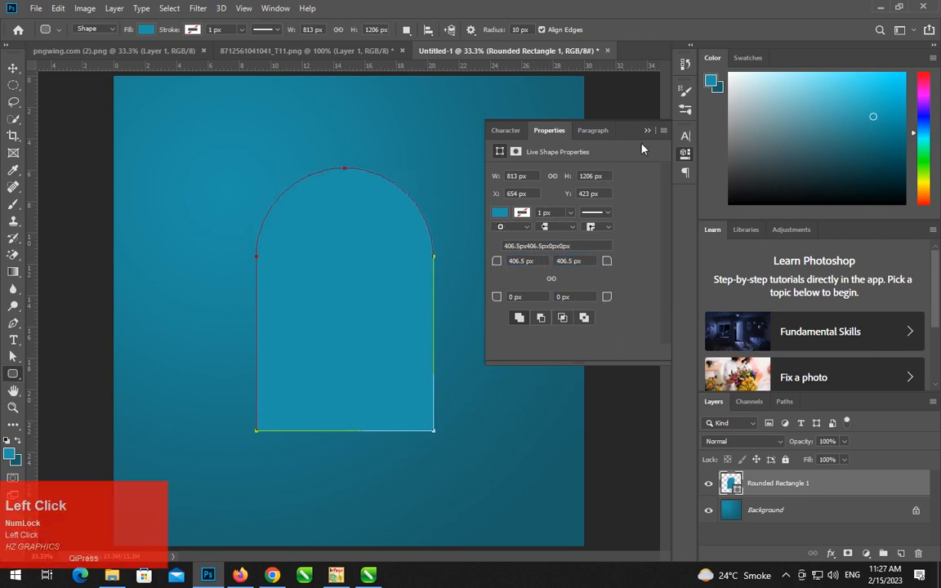
{"action": "left_click", "coordinate": [646, 130]}
Step: Duplicate the arch shape layer and hide the original
{"action": "left_click", "coordinate": [11, 68]}
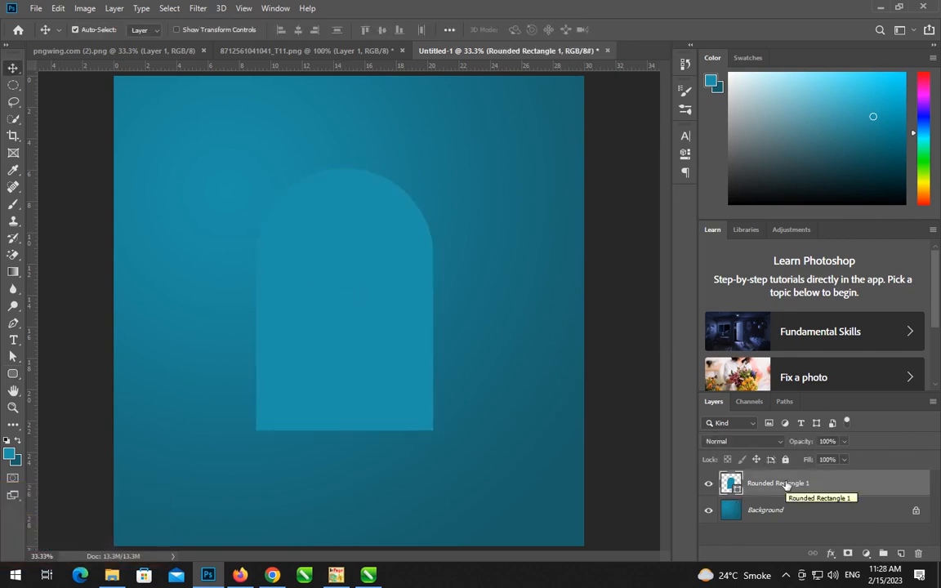
{"action": "key", "text": "ctrl+j"}
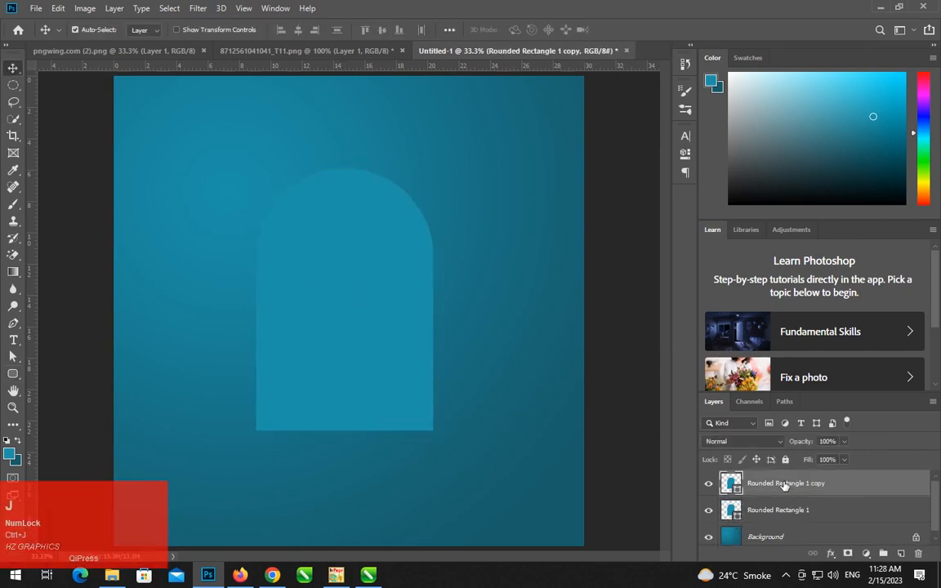
{"action": "left_click", "coordinate": [710, 512]}
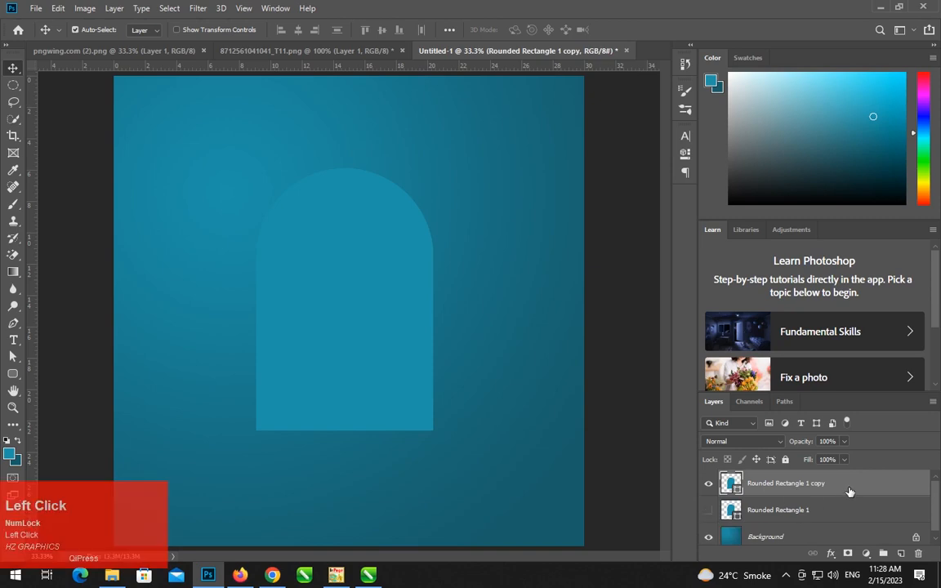
Step: Give the arch copy a yellow stroke about 16.61 px wide and remove its fill
{"action": "left_click", "coordinate": [684, 154]}
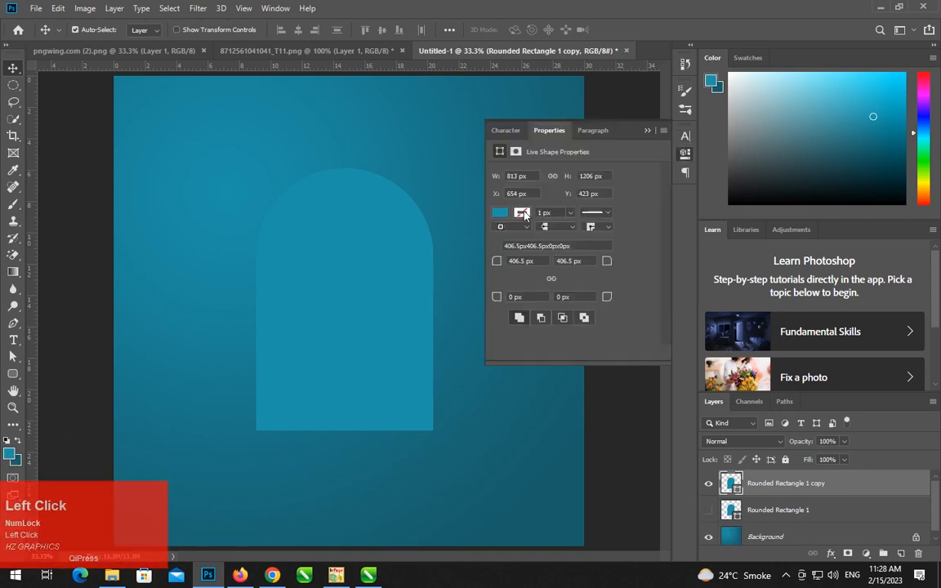
{"action": "left_click", "coordinate": [522, 213]}
{"action": "left_click", "coordinate": [547, 280]}
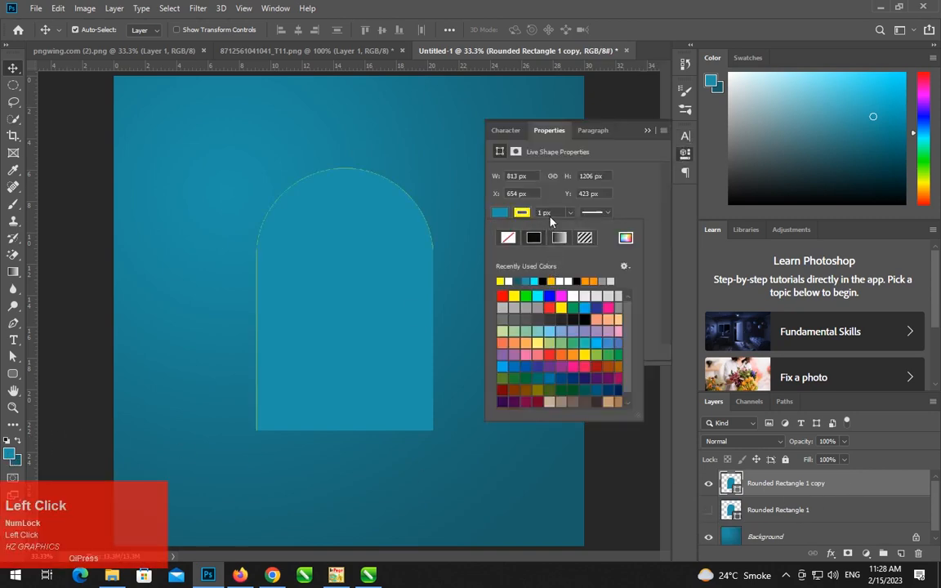
{"action": "left_click", "coordinate": [550, 220]}
{"action": "left_click_drag", "start_coordinate": [582, 234], "coordinate": [591, 228]}
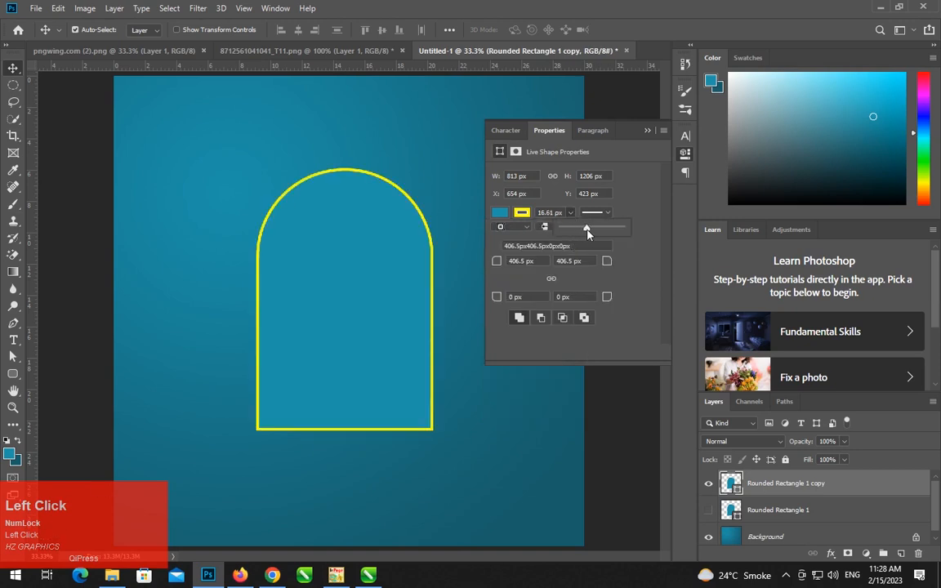
{"action": "left_click", "coordinate": [522, 213]}
{"action": "left_click", "coordinate": [508, 238]}
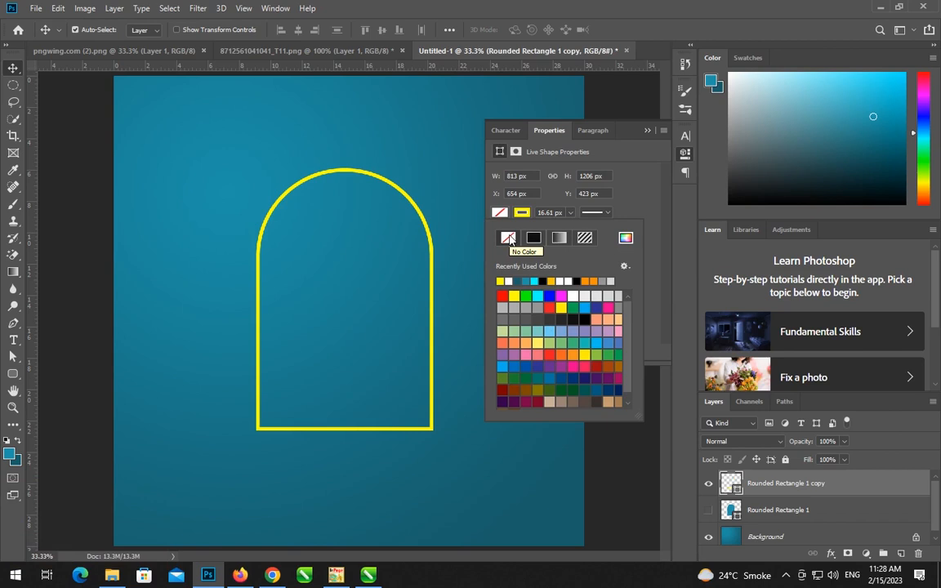
{"action": "left_click", "coordinate": [646, 130]}
Step: Show the original arch again, duplicate the Background layer and place the duplicate directly above the original arch
{"action": "left_click", "coordinate": [869, 515]}
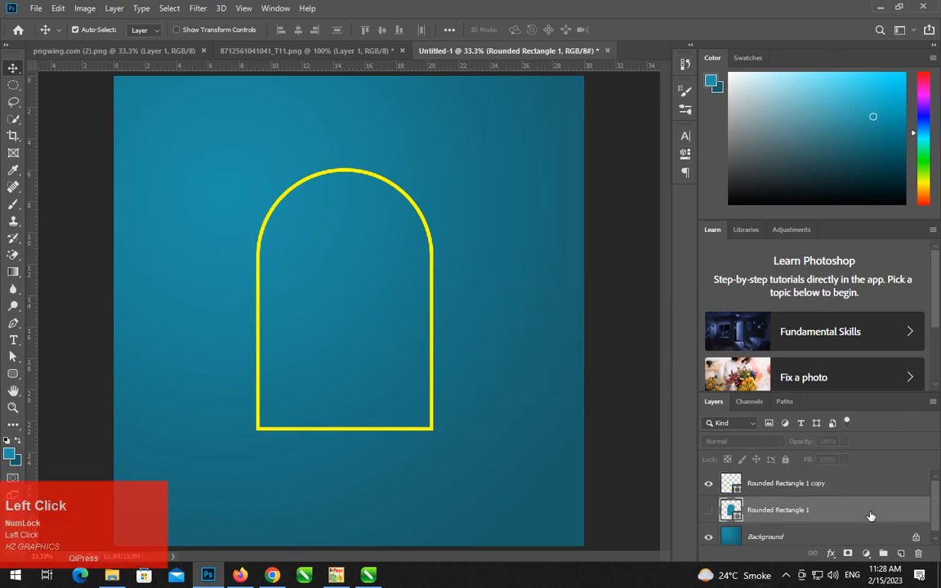
{"action": "left_click", "coordinate": [709, 511]}
{"action": "left_click", "coordinate": [776, 537]}
{"action": "key", "text": "ctrl+j"}
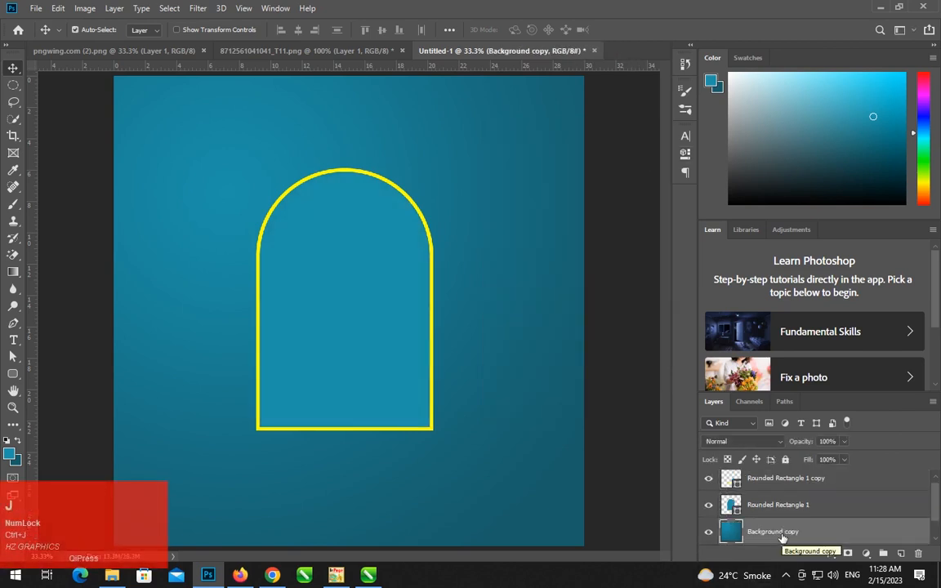
{"action": "left_click_drag", "start_coordinate": [802, 535], "coordinate": [804, 506]}
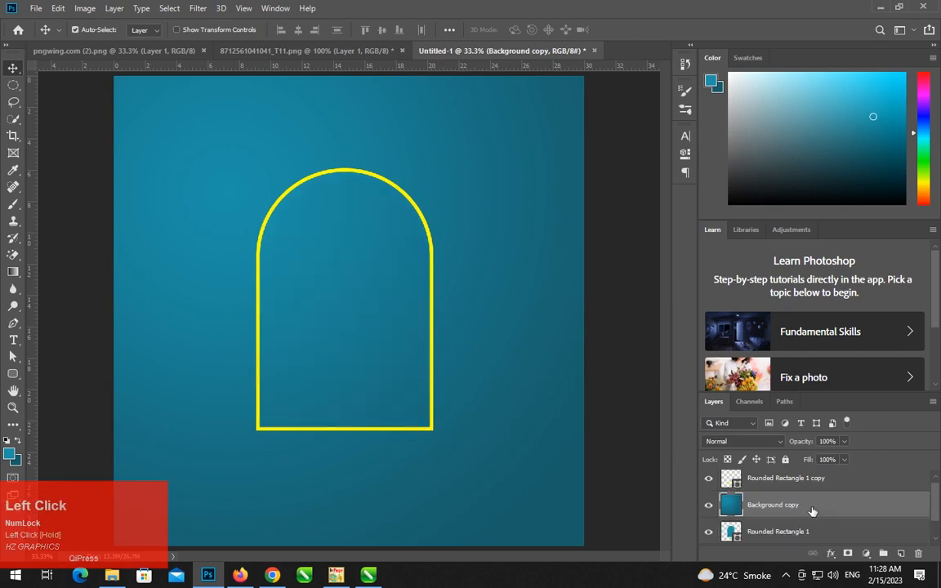
Step: Try a radial foreground-to-transparent gradient across the arch area on the Background copy layer
{"action": "left_click", "coordinate": [13, 272]}
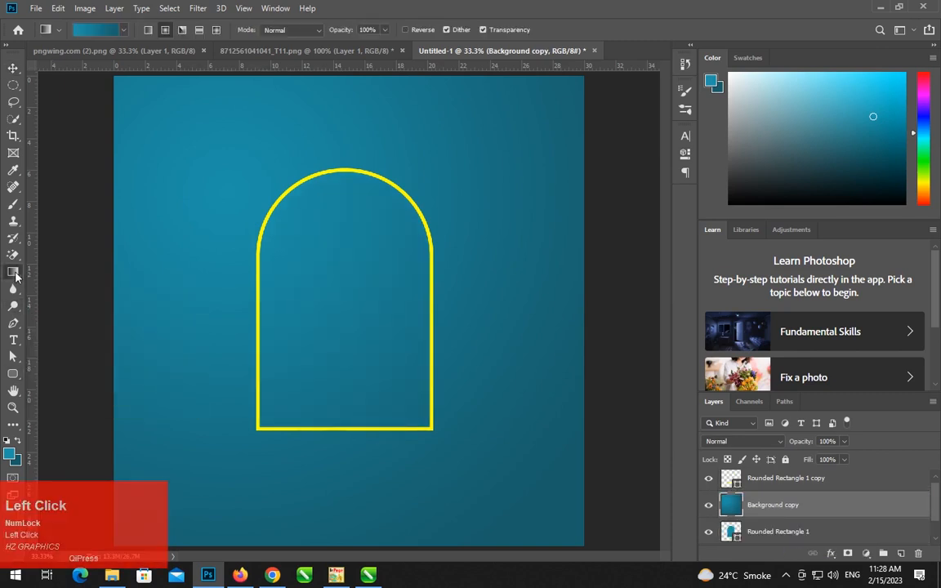
{"action": "left_click", "coordinate": [125, 31]}
{"action": "left_click", "coordinate": [56, 56]}
{"action": "left_click", "coordinate": [290, 229]}
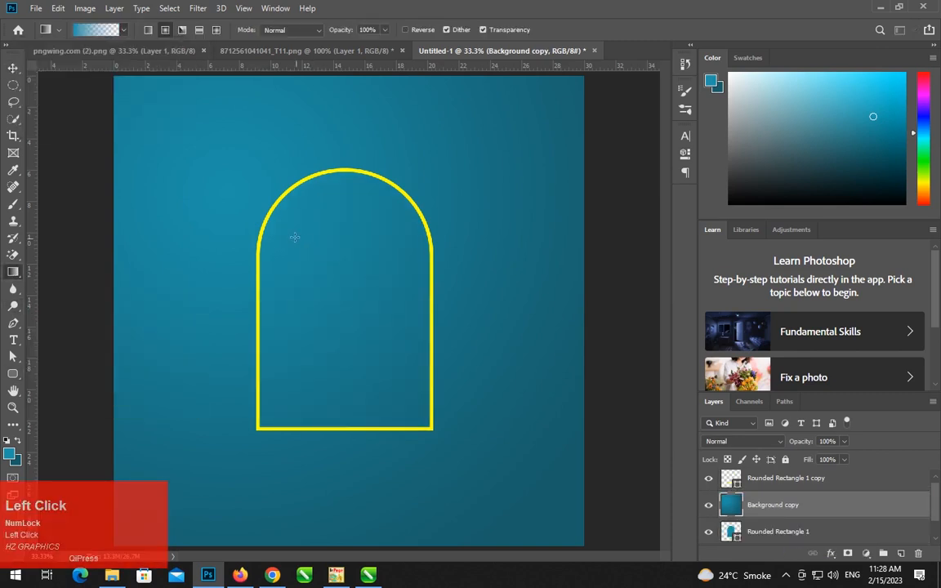
{"action": "left_click_drag", "start_coordinate": [265, 214], "coordinate": [383, 368]}
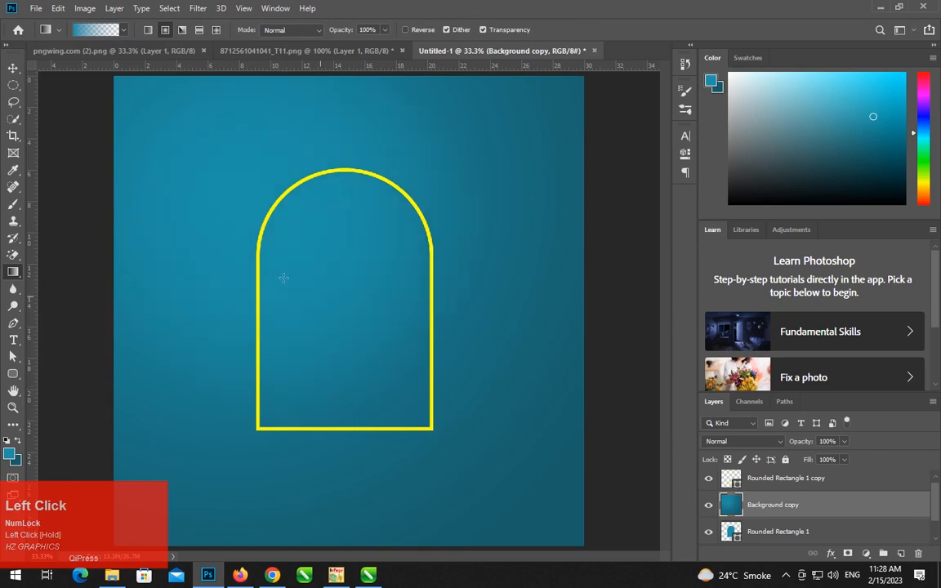
{"action": "left_click", "coordinate": [114, 31]}
{"action": "left_click", "coordinate": [770, 142]}
Step: Choose the Foreground to Background gradient and change its starting colour stop to white (ffffff)
{"action": "left_click", "coordinate": [123, 31]}
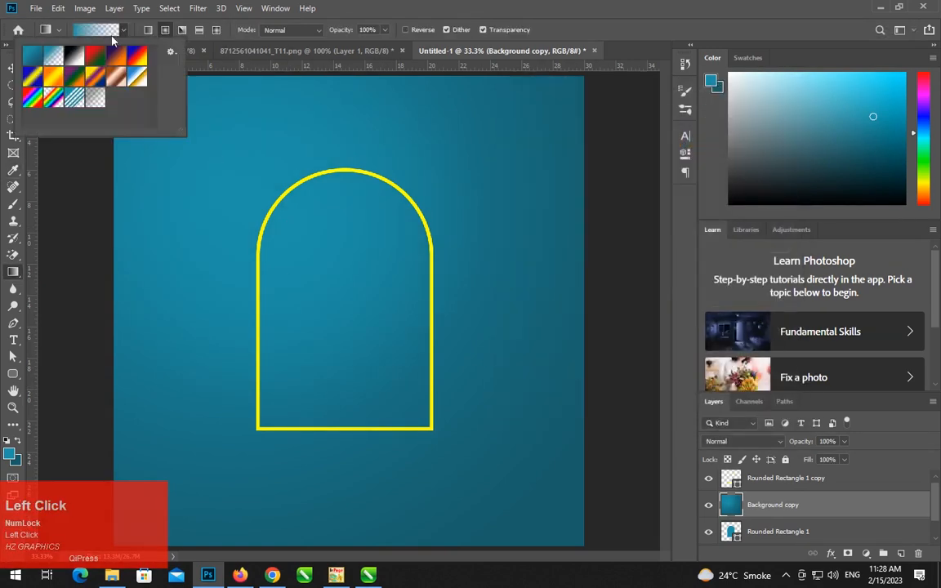
{"action": "left_click", "coordinate": [29, 56]}
{"action": "left_click", "coordinate": [113, 32]}
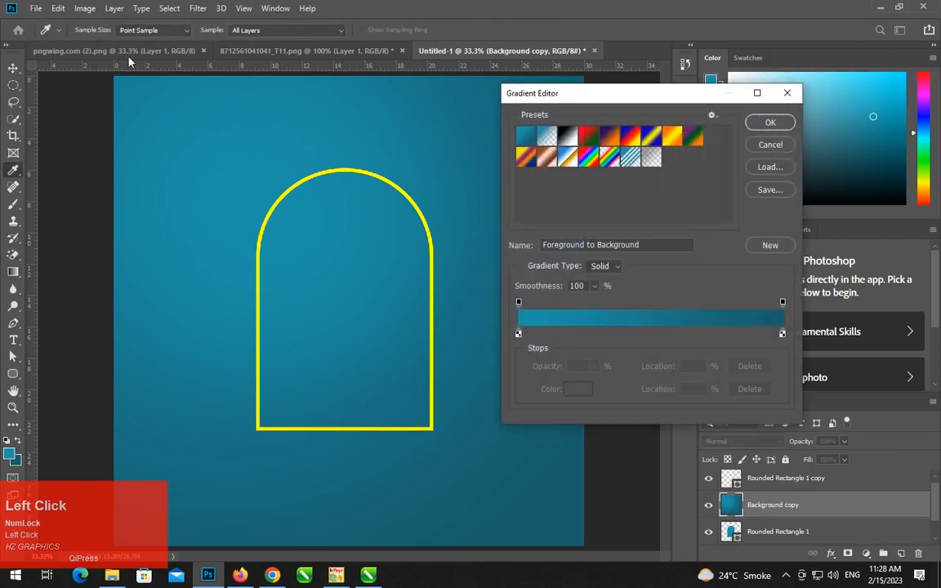
{"action": "left_click", "coordinate": [519, 334]}
{"action": "left_click", "coordinate": [577, 389]}
{"action": "left_click_drag", "start_coordinate": [447, 132], "coordinate": [423, 108]}
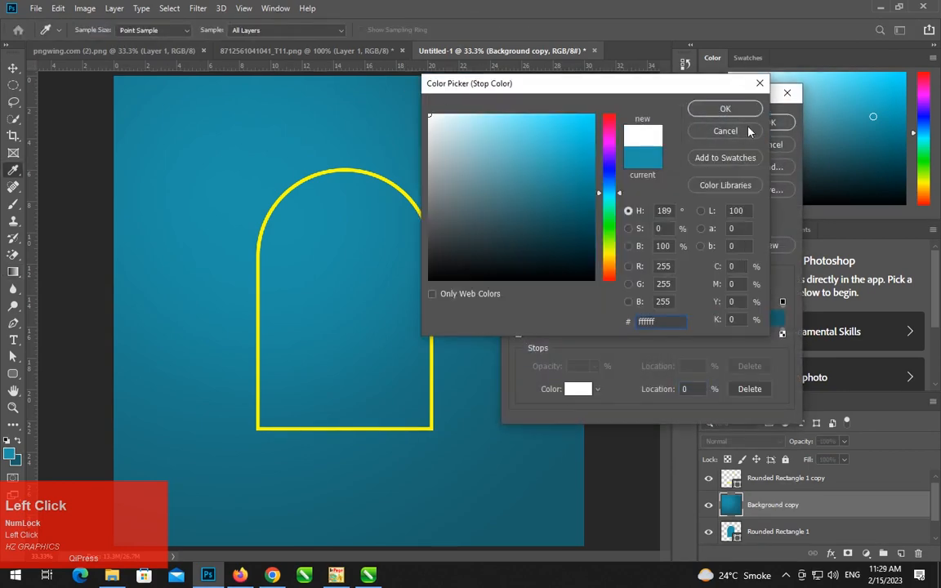
{"action": "left_click", "coordinate": [724, 112]}
{"action": "left_click", "coordinate": [770, 123]}
Step: Fill the Background copy with the radial gradient from the canvas's upper left toward its lower right, and clip the layer to the arch
{"action": "left_click_drag", "start_coordinate": [204, 172], "coordinate": [421, 412]}
{"action": "left_click_drag", "start_coordinate": [292, 214], "coordinate": [467, 446]}
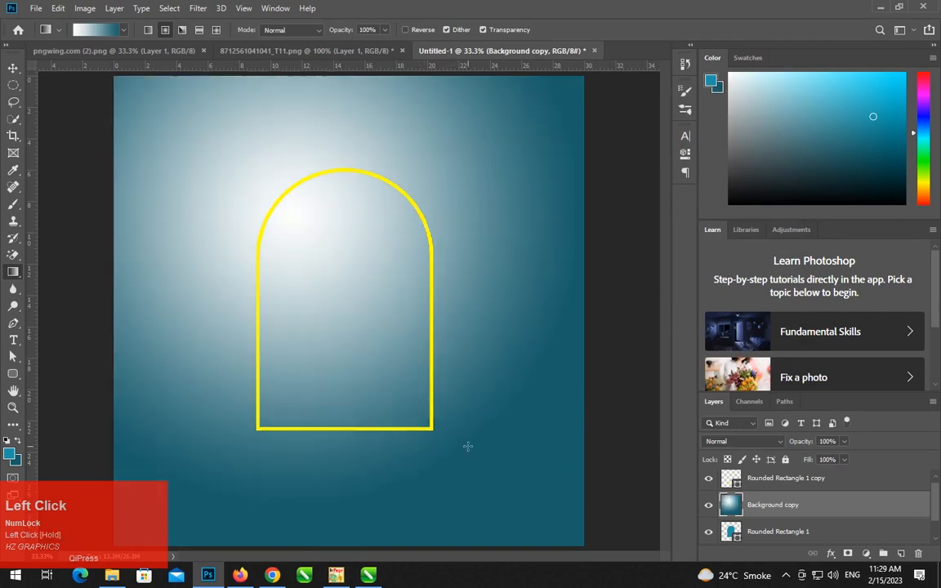
{"action": "left_click_drag", "start_coordinate": [184, 115], "coordinate": [487, 425]}
{"action": "left_click", "coordinate": [13, 68]}
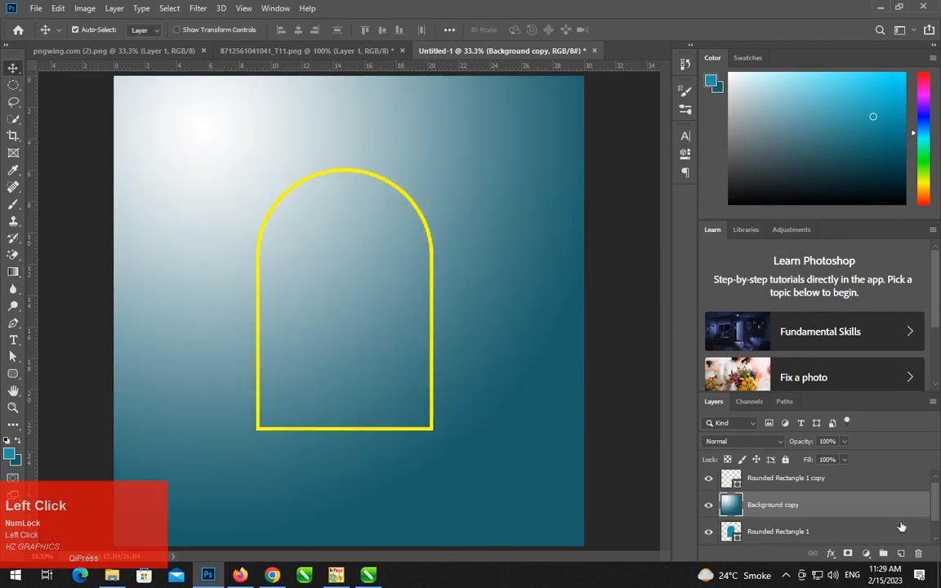
{"action": "left_click", "coordinate": [799, 517], "text": "alt"}
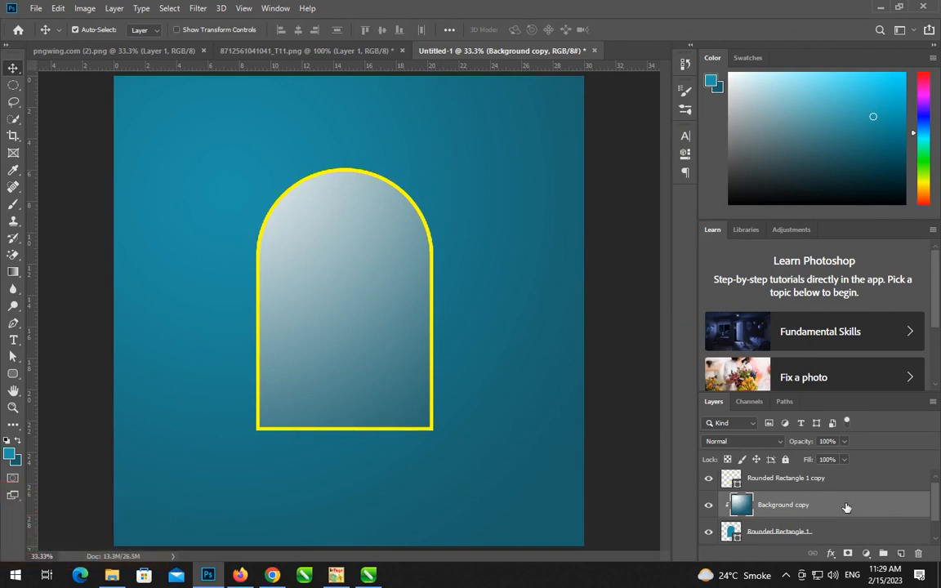
Step: Scale the original filled arch about its centre to roughly 92.5%, leaving a gap inside the yellow outline
{"action": "left_click", "coordinate": [848, 529]}
{"action": "key", "text": "ctrl+t"}
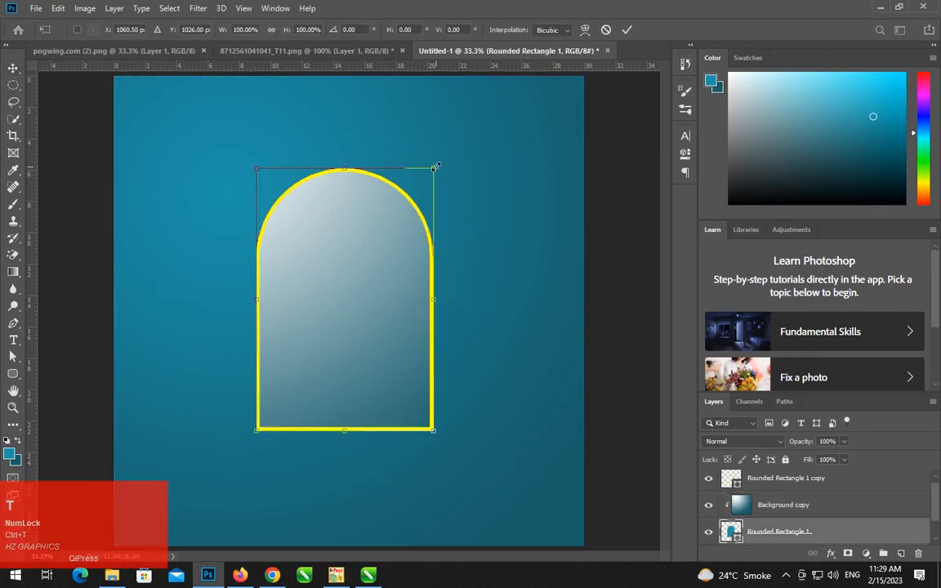
{"action": "left_click_drag", "start_coordinate": [436, 165], "coordinate": [426, 177]}
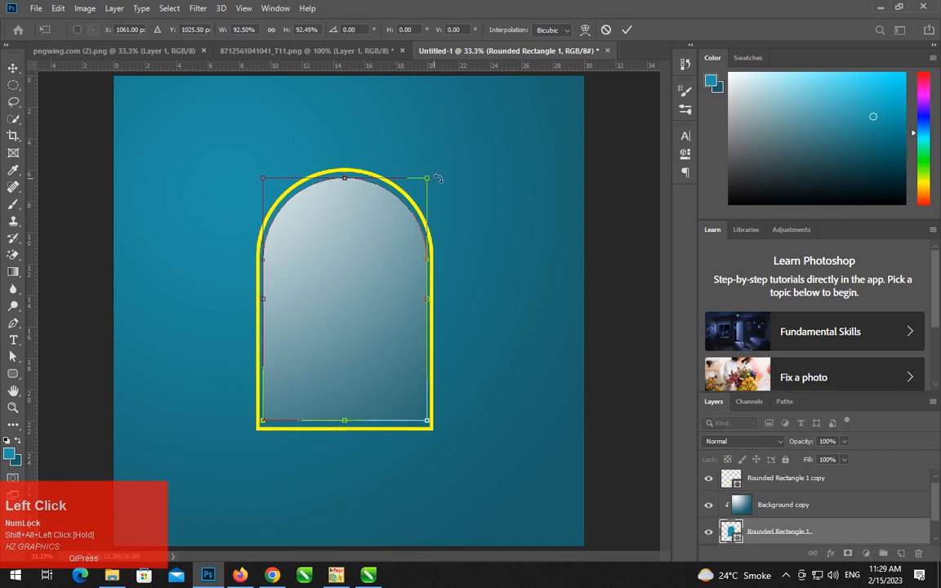
{"action": "left_click", "coordinate": [626, 30]}
Step: Draw a flat ellipse about 1191 by 123 px across the arch's base and shift it slightly down and to the left
{"action": "left_click_drag", "start_coordinate": [938, 508], "coordinate": [882, 523]}
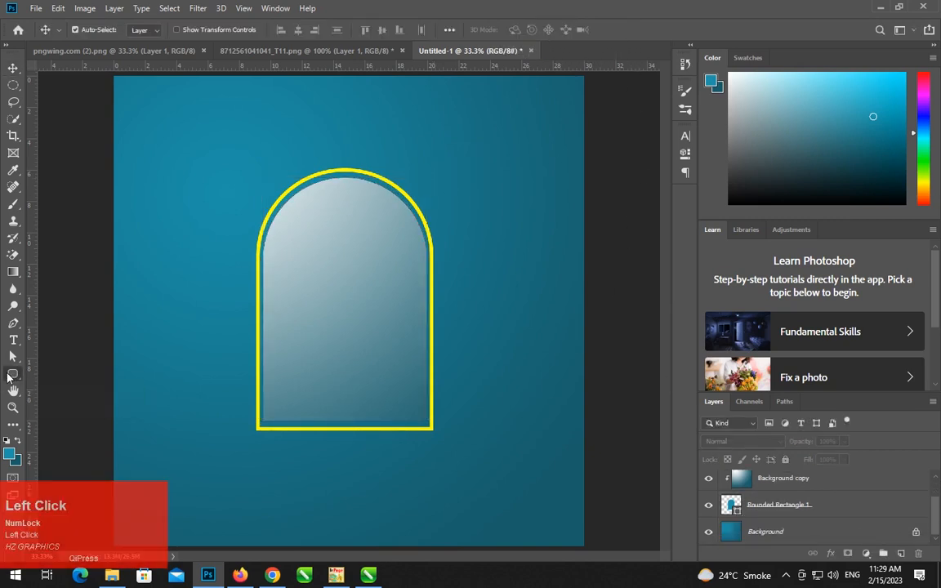
{"action": "left_click_drag", "start_coordinate": [13, 375], "coordinate": [54, 406]}
{"action": "left_click_drag", "start_coordinate": [221, 415], "coordinate": [479, 441]}
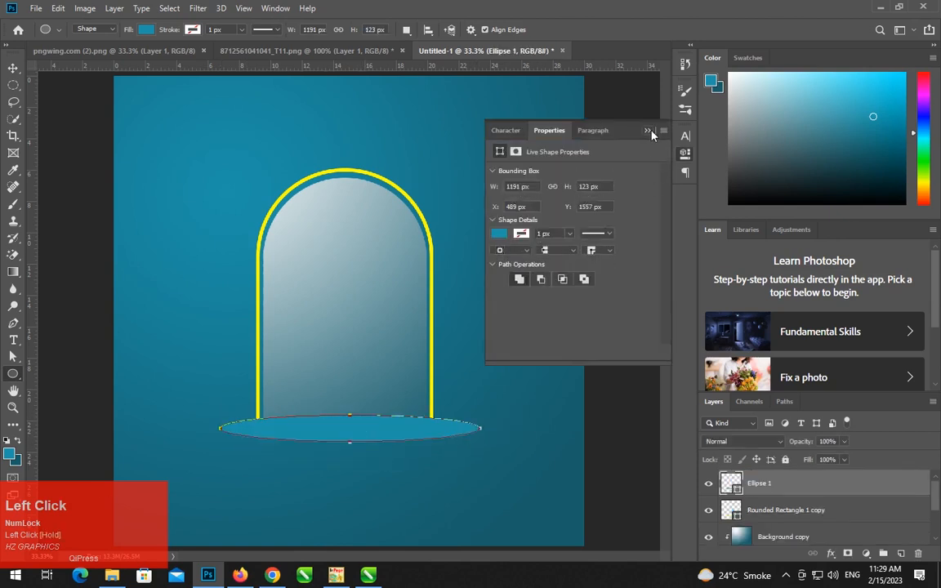
{"action": "left_click", "coordinate": [650, 132]}
{"action": "key", "text": "v"}
{"action": "left_click_drag", "start_coordinate": [338, 435], "coordinate": [338, 441]}
Step: Add a drop shadow to the ellipse with 65% opacity, 3% noise and a reduced size
{"action": "double_click", "coordinate": [825, 484]}
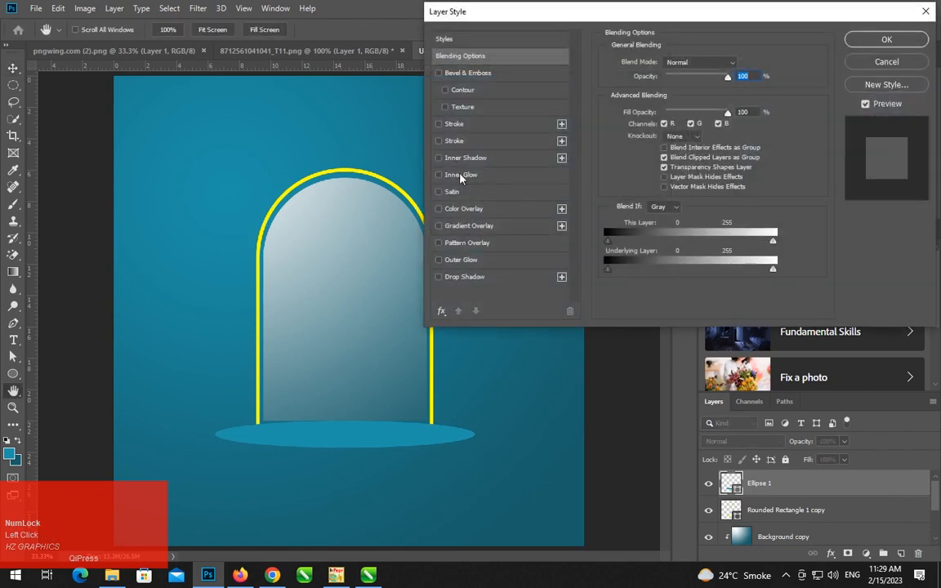
{"action": "left_click", "coordinate": [465, 277]}
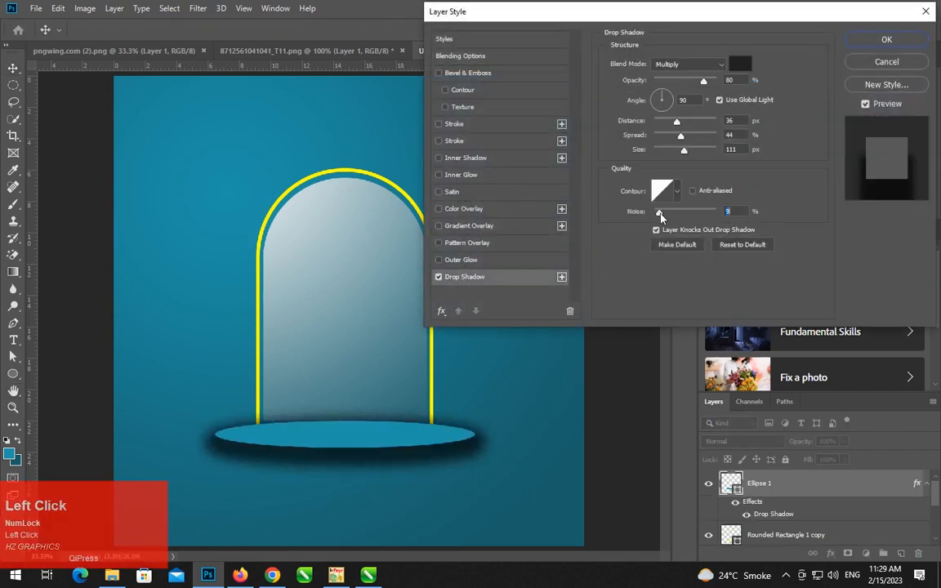
{"action": "left_click_drag", "start_coordinate": [704, 82], "coordinate": [694, 83]}
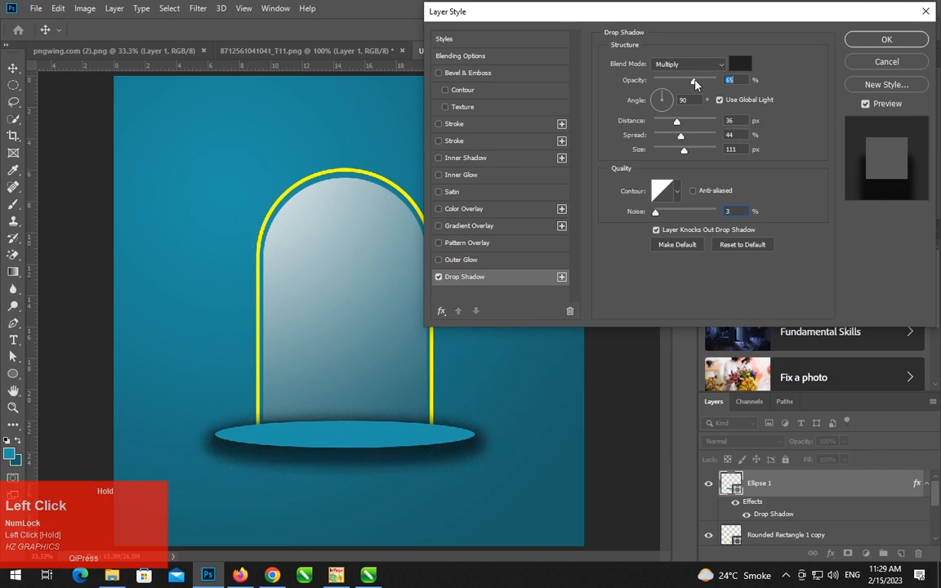
{"action": "left_click_drag", "start_coordinate": [684, 151], "coordinate": [674, 151]}
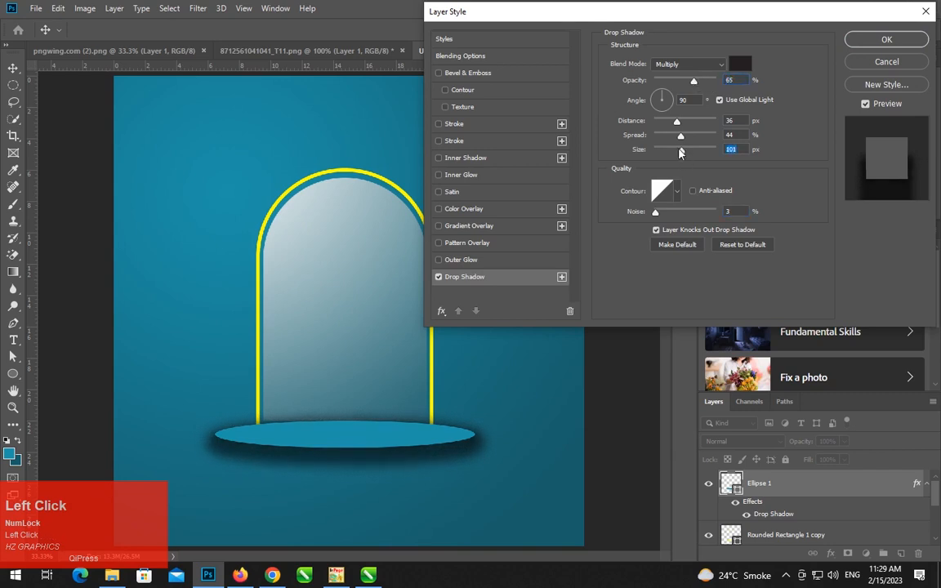
Step: Add a white inner glow 16 px in size to the ellipse, apply the layer style and collapse its effects list
{"action": "left_click", "coordinate": [459, 177]}
{"action": "left_click_drag", "start_coordinate": [667, 191], "coordinate": [661, 190]}
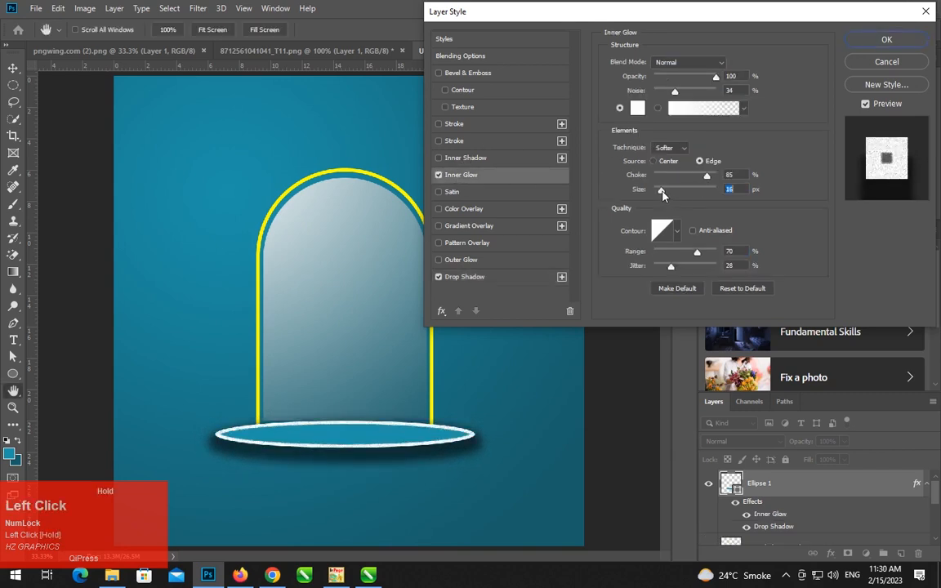
{"action": "left_click", "coordinate": [886, 39]}
{"action": "left_click", "coordinate": [925, 484]}
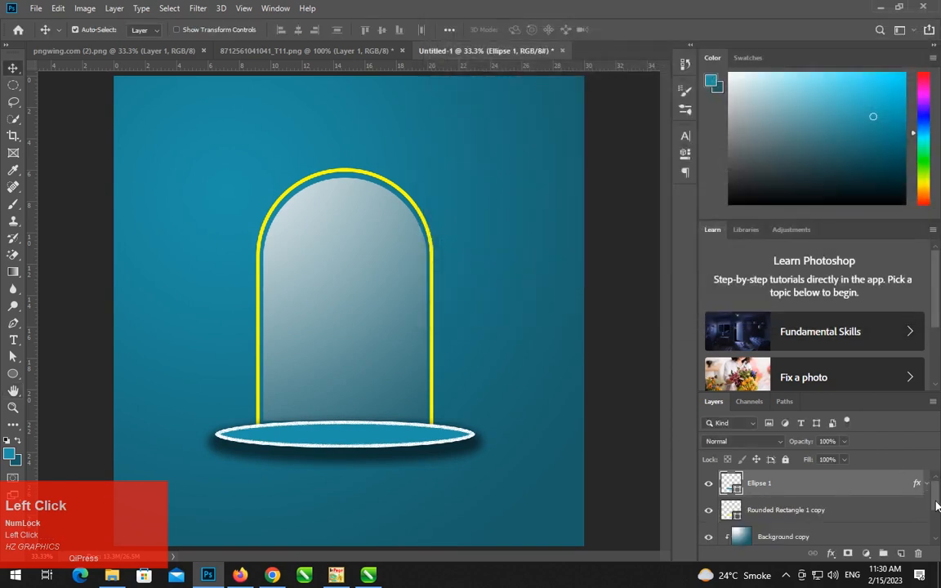
Step: Move the ellipse podium layer beneath the arch layers, directly above the background layer
{"action": "left_click_drag", "start_coordinate": [876, 496], "coordinate": [858, 523]}
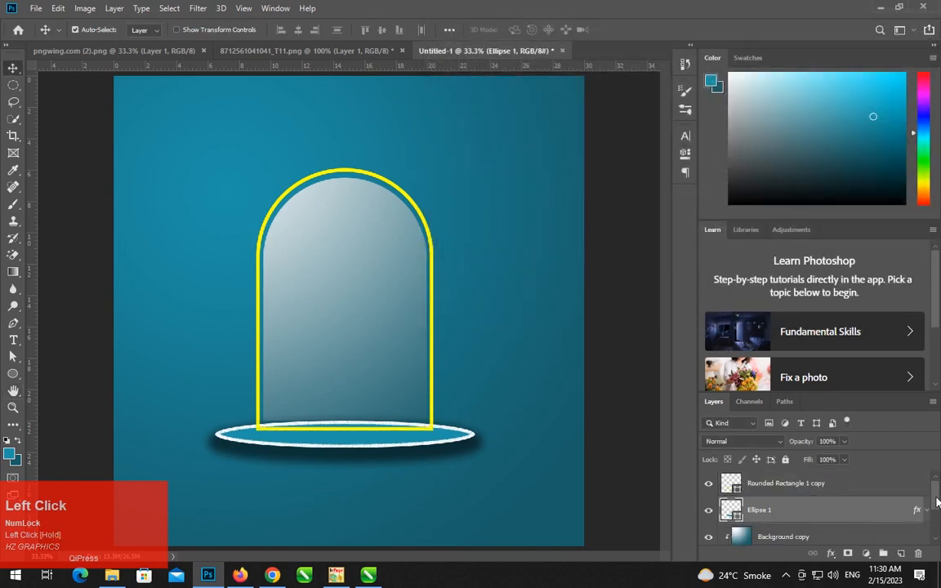
{"action": "left_click_drag", "start_coordinate": [936, 500], "coordinate": [936, 513]}
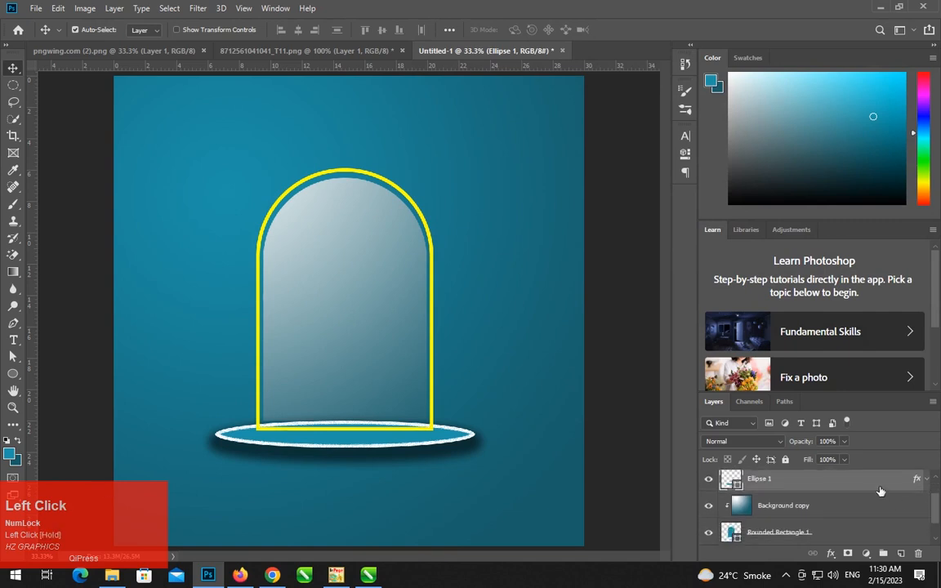
{"action": "left_click_drag", "start_coordinate": [880, 491], "coordinate": [893, 544]}
{"action": "left_click_drag", "start_coordinate": [937, 520], "coordinate": [936, 527]}
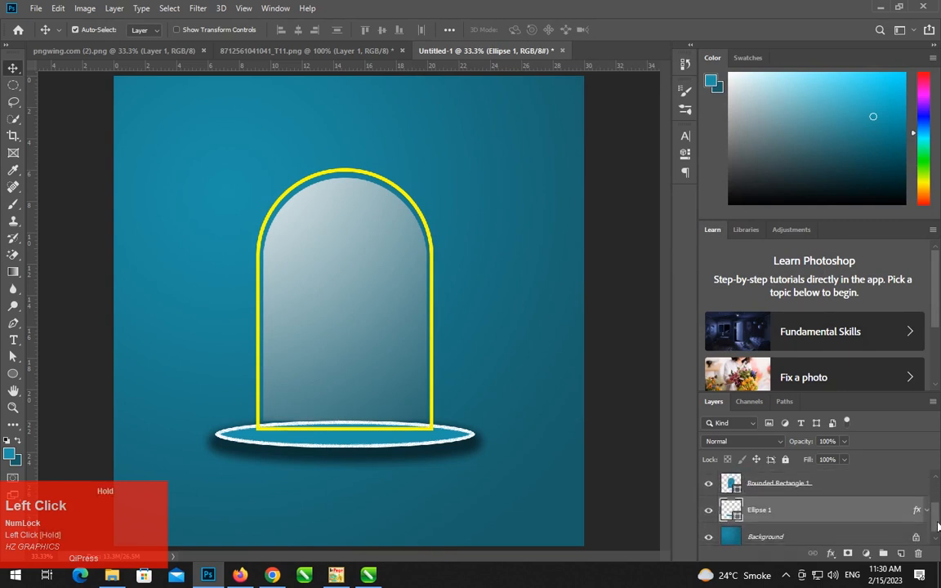
Step: Lock the filled arch, its clipped gradient, the ellipse and the yellow arch outline layers completely
{"action": "left_click", "coordinate": [431, 389], "text": "shift"}
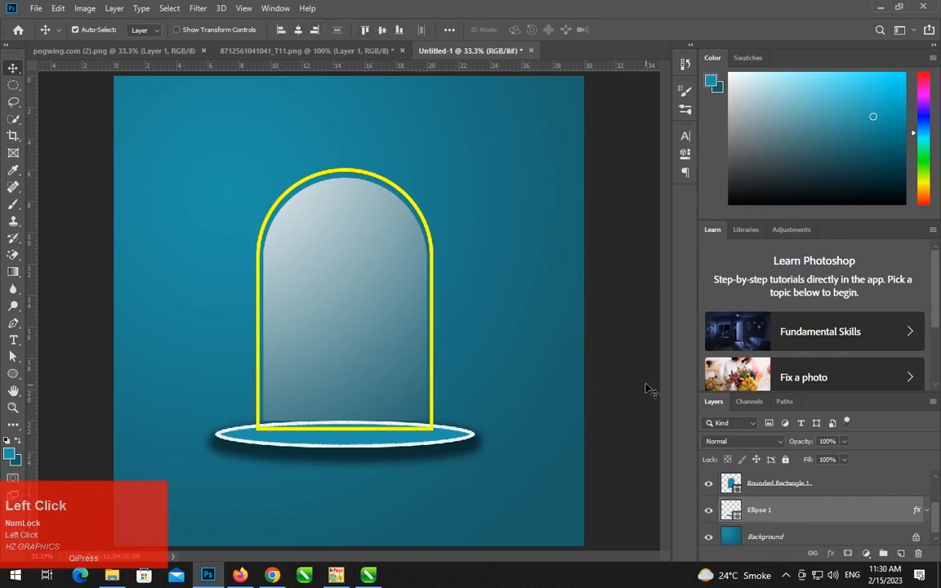
{"action": "left_click", "coordinate": [401, 457]}
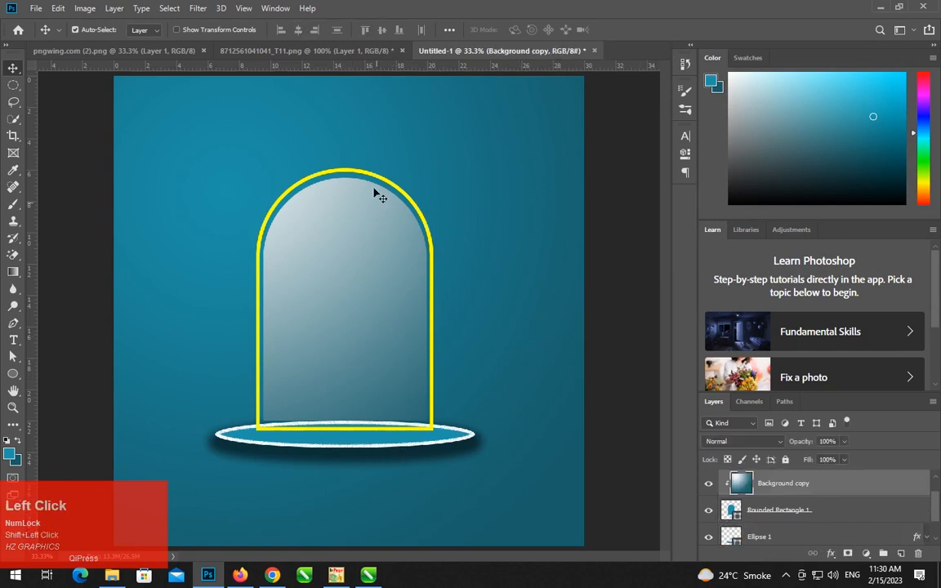
{"action": "left_click", "coordinate": [819, 514]}
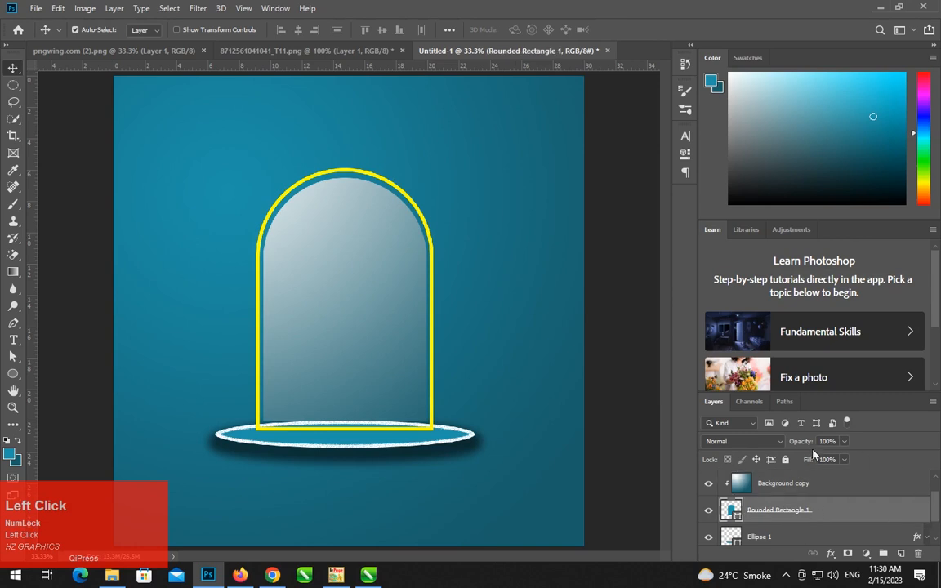
{"action": "left_click", "coordinate": [786, 460]}
{"action": "left_click", "coordinate": [846, 476]}
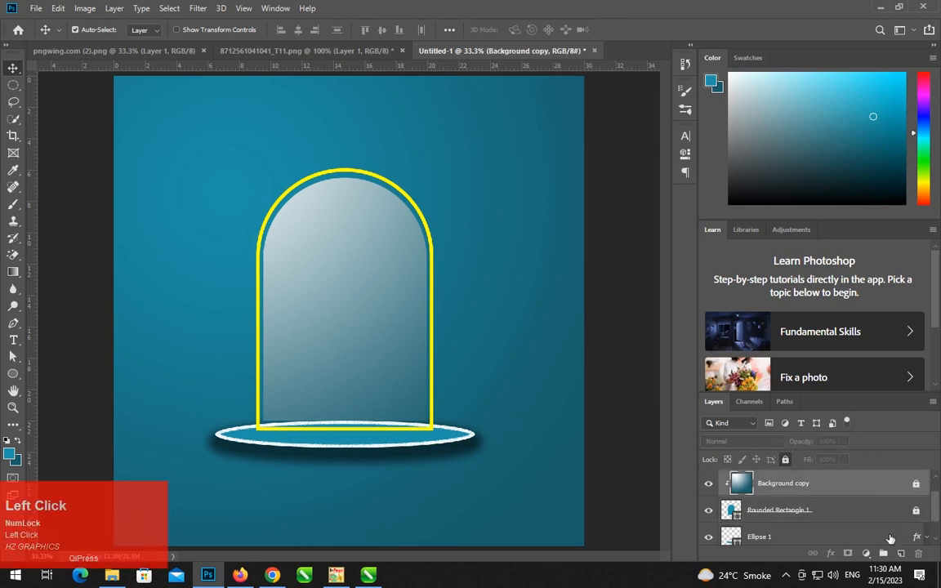
{"action": "left_click", "coordinate": [784, 536]}
{"action": "left_click", "coordinate": [786, 461]}
{"action": "mouse_move", "coordinate": [936, 502]}
{"action": "left_mouse_down"}
{"action": "mouse_move", "coordinate": [936, 531]}
{"action": "mouse_move", "coordinate": [935, 499]}
{"action": "left_mouse_up"}
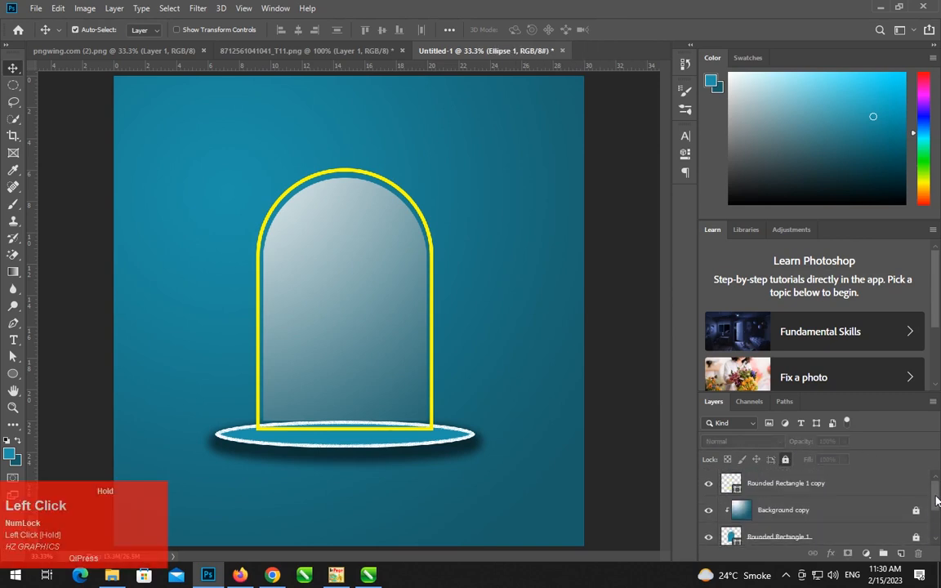
{"action": "left_click", "coordinate": [903, 490]}
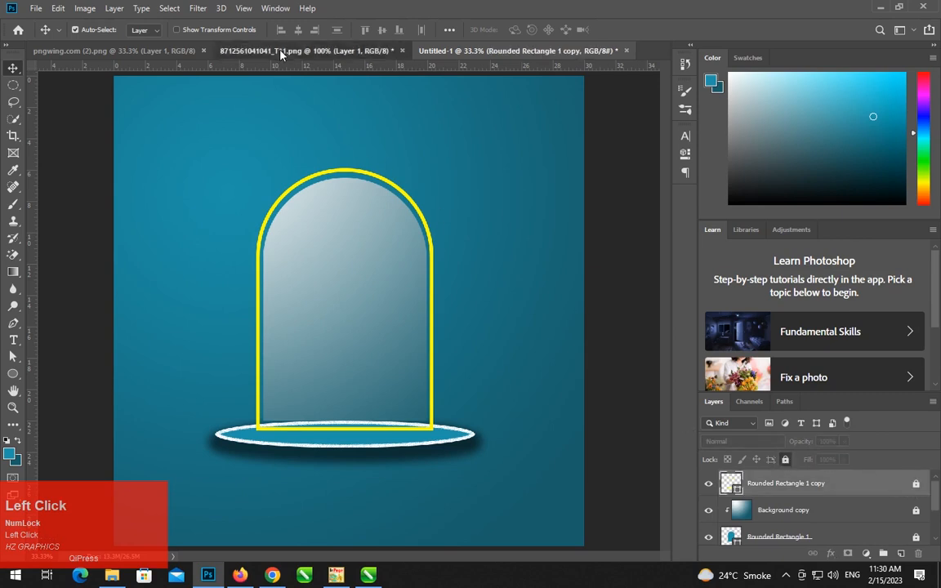
{"action": "left_click", "coordinate": [252, 46]}
{"action": "left_click_drag", "start_coordinate": [322, 303], "coordinate": [342, 384]}
{"action": "key", "text": "ctrl+t"}
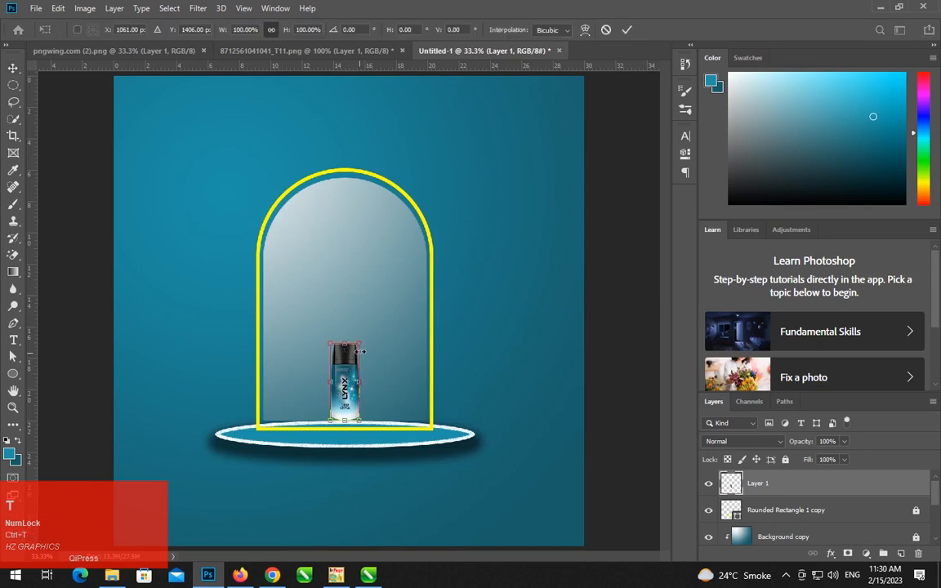
{"action": "left_click_drag", "start_coordinate": [360, 341], "coordinate": [402, 228]}
{"action": "left_click_drag", "start_coordinate": [330, 227], "coordinate": [303, 208]}
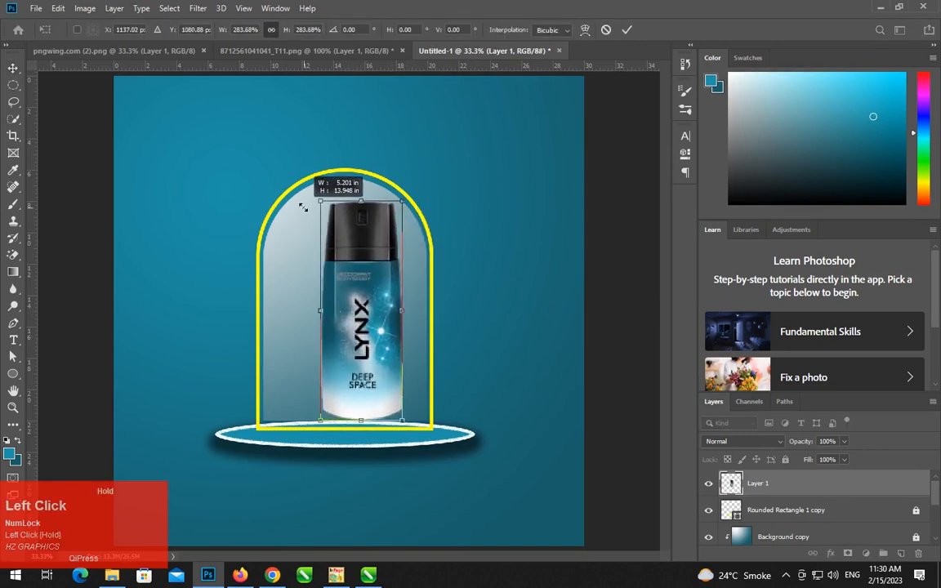
{"action": "left_click_drag", "start_coordinate": [369, 324], "coordinate": [361, 323]}
{"action": "left_click", "coordinate": [628, 31]}
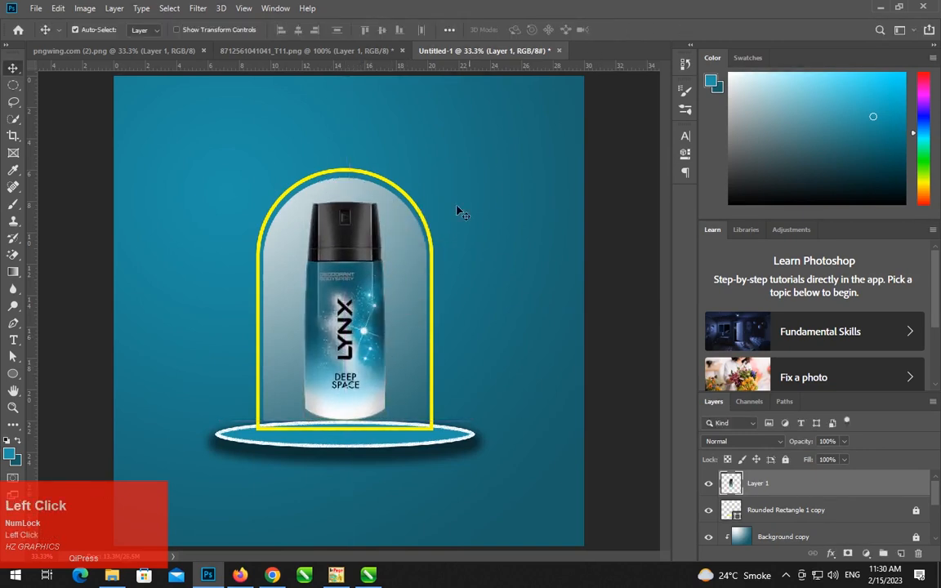
{"action": "left_click_drag", "start_coordinate": [311, 233], "coordinate": [311, 242]}
Step: Add the cloud from pngwing.com (2).png and duplicate it to fill all four canvas corners, horizontally flipping the copies for the left side
{"action": "left_click", "coordinate": [276, 51]}
{"action": "left_click", "coordinate": [128, 54]}
{"action": "left_click_drag", "start_coordinate": [321, 311], "coordinate": [74, 163]}
{"action": "left_click", "coordinate": [58, 8]}
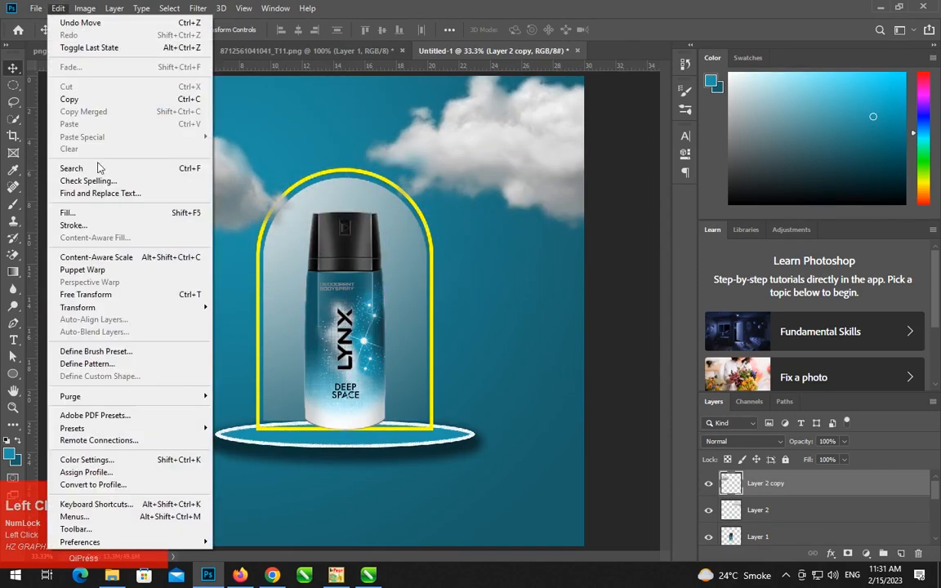
{"action": "mouse_move", "coordinate": [196, 307]}
{"action": "left_click", "coordinate": [247, 452]}
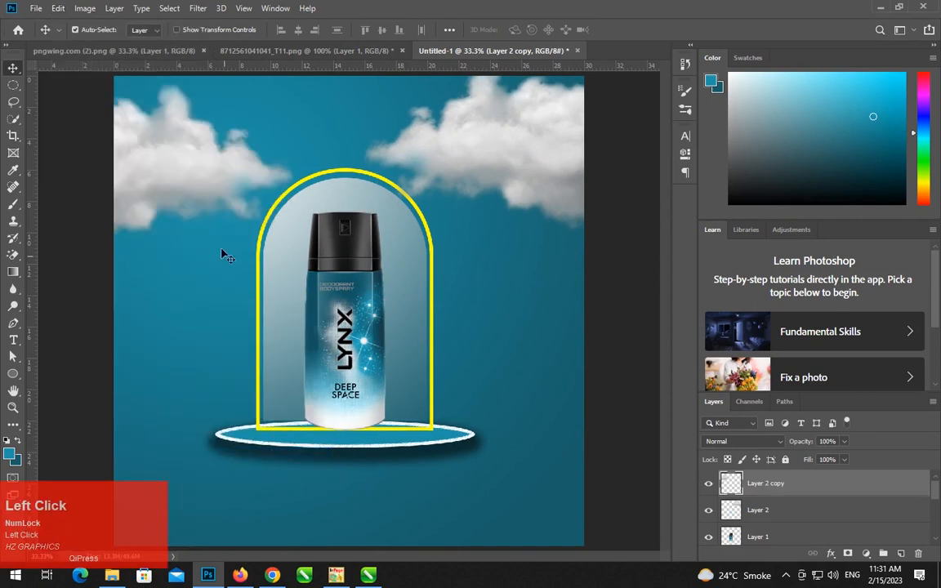
{"action": "left_click_drag", "start_coordinate": [222, 255], "coordinate": [153, 475]}
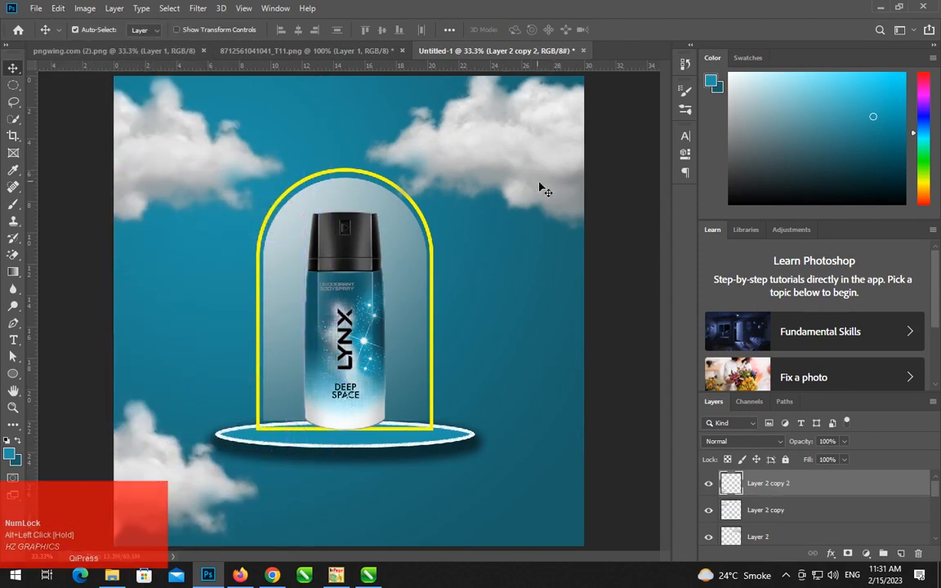
{"action": "left_click_drag", "start_coordinate": [542, 144], "coordinate": [646, 473], "text": "alt"}
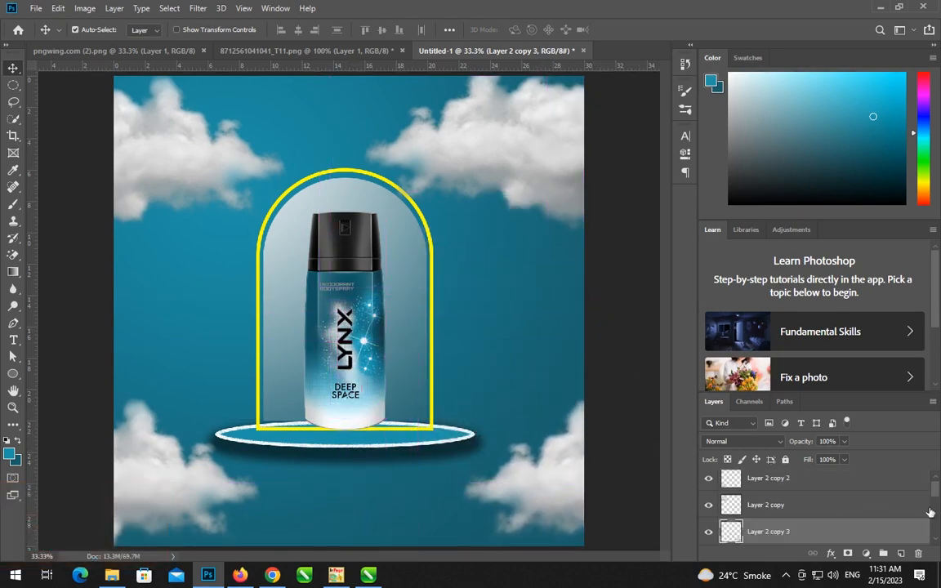
Step: Duplicate the spray can to the canvas's right edge and rotate the copy about -35 degrees
{"action": "left_click_drag", "start_coordinate": [357, 333], "coordinate": [551, 333], "text": "alt"}
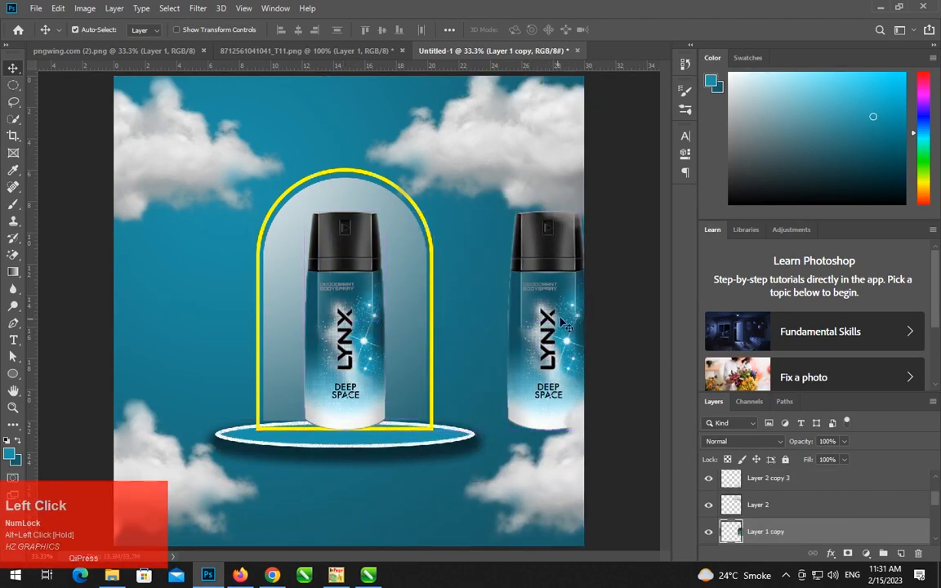
{"action": "key", "text": "ctrl+t"}
{"action": "left_click_drag", "start_coordinate": [505, 200], "coordinate": [444, 248]}
{"action": "left_click_drag", "start_coordinate": [561, 325], "coordinate": [572, 304]}
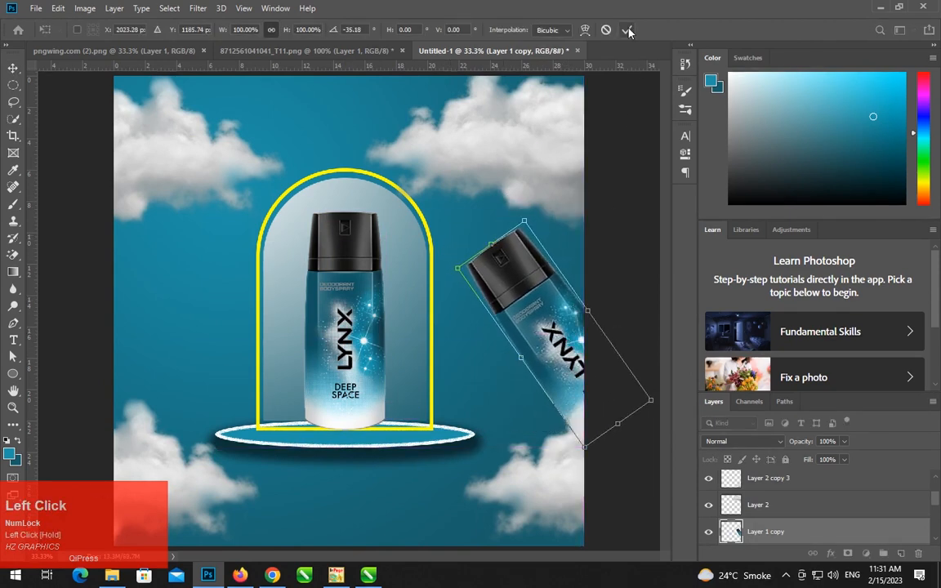
{"action": "left_click", "coordinate": [627, 29]}
Step: Reduce the tilted can's opacity to 52% and apply a Gaussian Blur with an 8.0 px radius
{"action": "left_click_drag", "start_coordinate": [844, 453], "coordinate": [817, 460]}
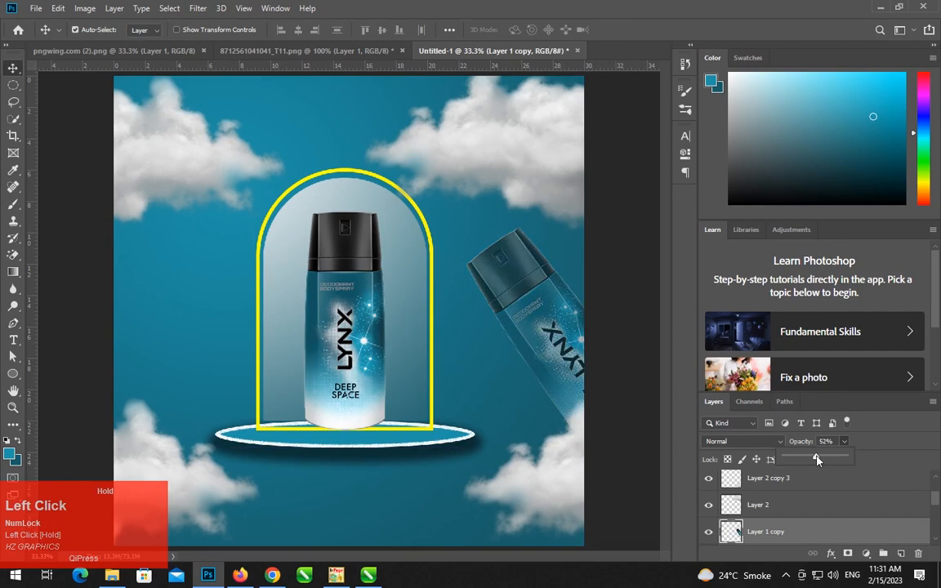
{"action": "left_click", "coordinate": [203, 10]}
{"action": "mouse_move", "coordinate": [315, 154]}
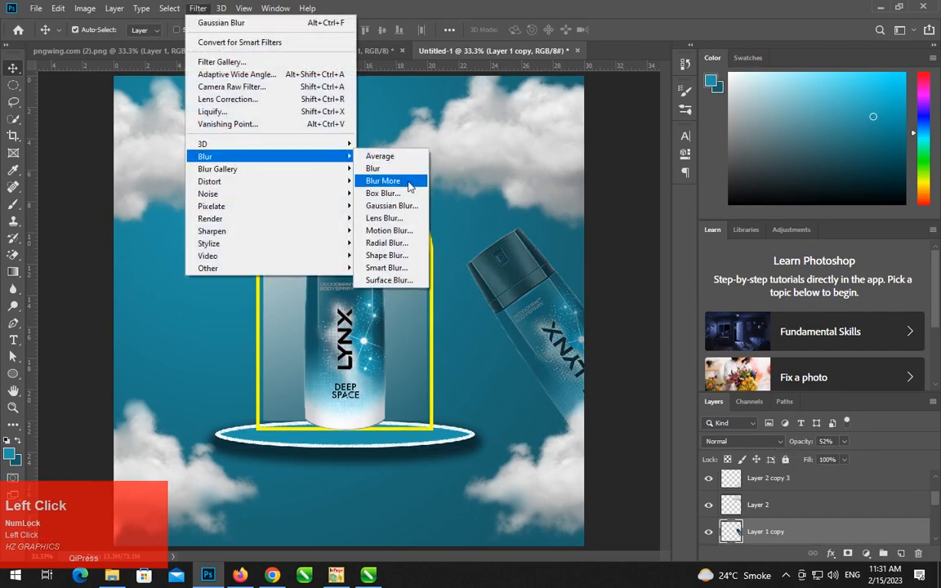
{"action": "left_click", "coordinate": [388, 212]}
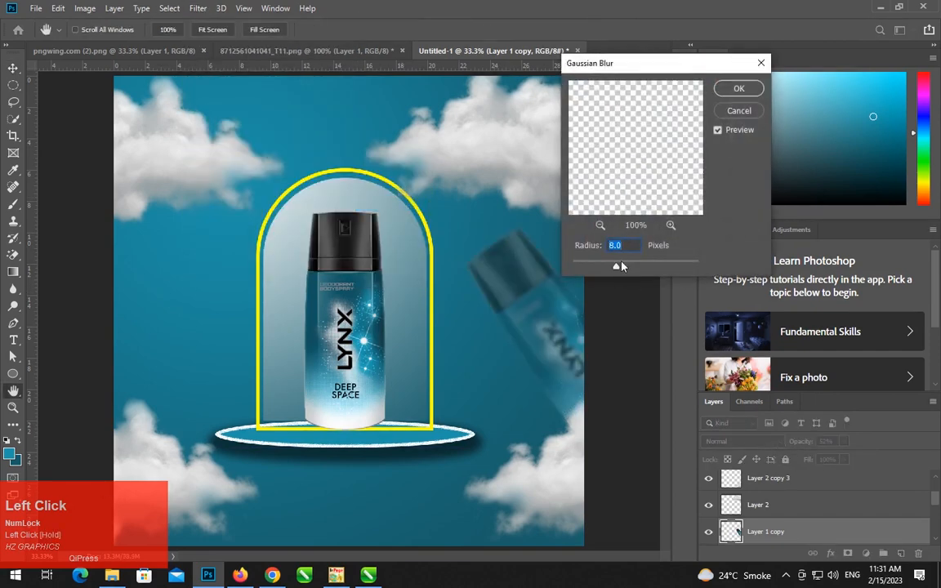
{"action": "left_click", "coordinate": [738, 88]}
Step: Shift the upper-right cloud slightly outward towards the canvas's right edge
{"action": "left_click", "coordinate": [548, 160]}
{"action": "left_click_drag", "start_coordinate": [548, 160], "coordinate": [606, 216]}
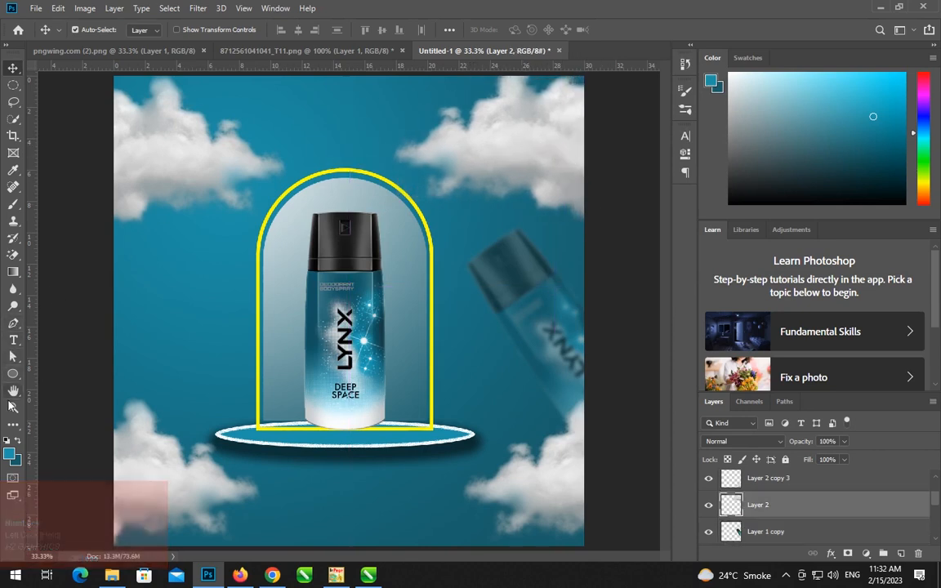
{"action": "left_click_drag", "start_coordinate": [936, 504], "coordinate": [782, 478]}
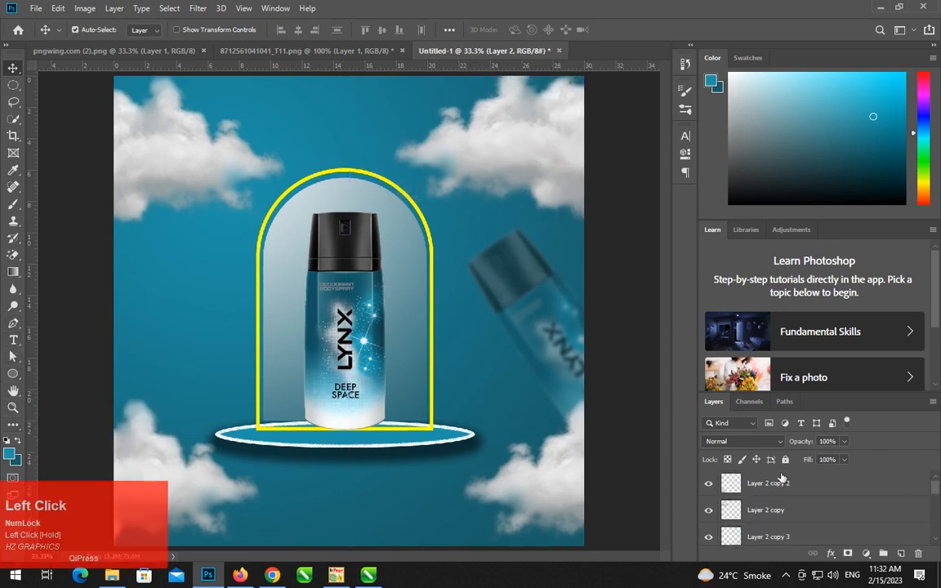
Step: Add the text "LYNX", scale it to about 2712% and centre it above the arch
{"action": "left_click", "coordinate": [12, 343]}
{"action": "left_click", "coordinate": [256, 105]}
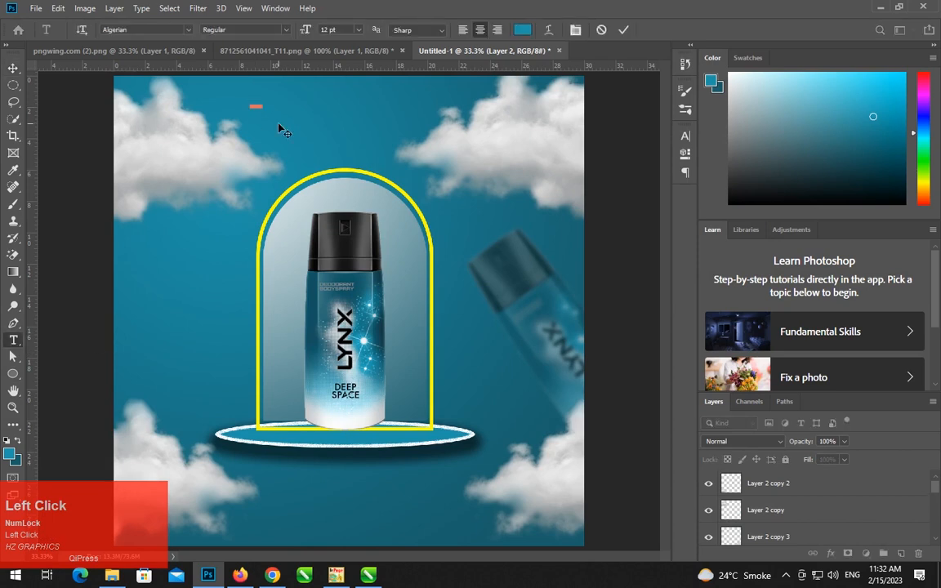
{"action": "type", "text": "LYNX"}
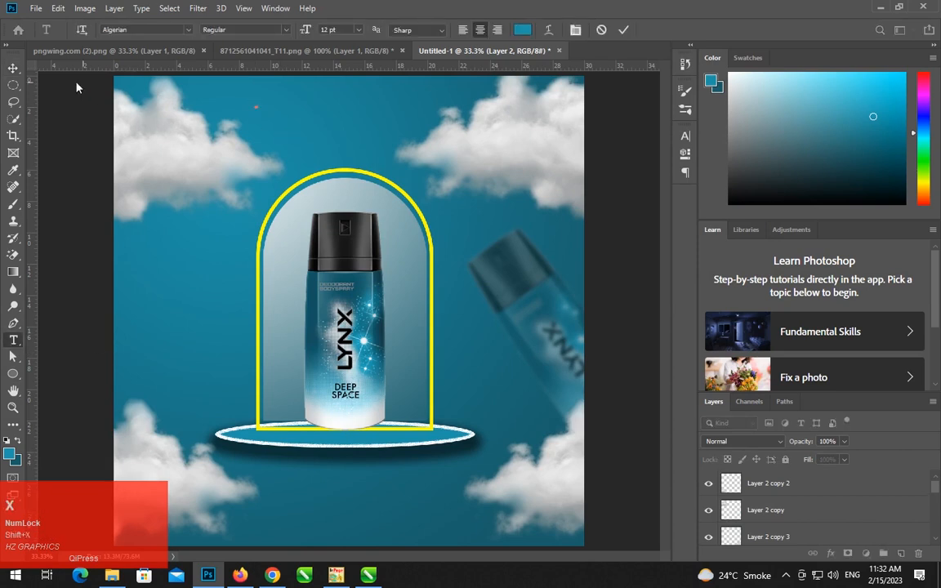
{"action": "left_click", "coordinate": [13, 68]}
{"action": "key", "text": "ctrl+t"}
{"action": "left_click_drag", "start_coordinate": [277, 119], "coordinate": [394, 183]}
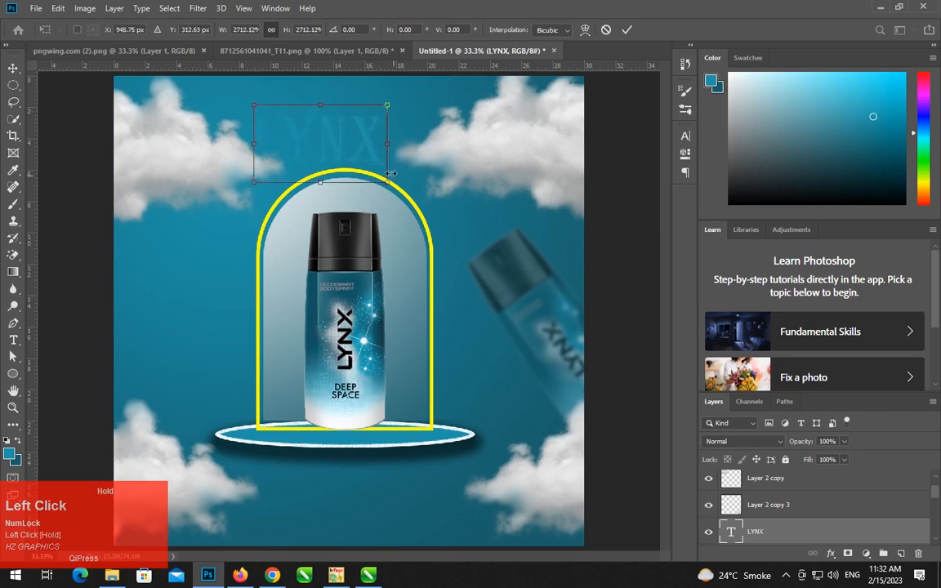
{"action": "left_click_drag", "start_coordinate": [336, 145], "coordinate": [360, 128]}
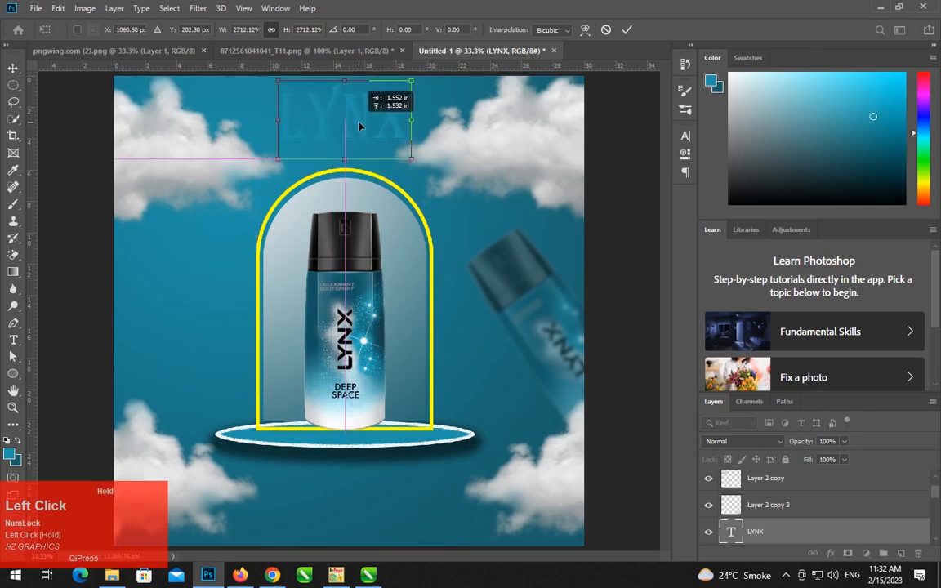
{"action": "left_click", "coordinate": [626, 29]}
Step: Set the LYNX title's font to Airstrike, then enlarge it to about 136% and centre it above the arch
{"action": "left_click", "coordinate": [686, 136]}
{"action": "left_click", "coordinate": [606, 155]}
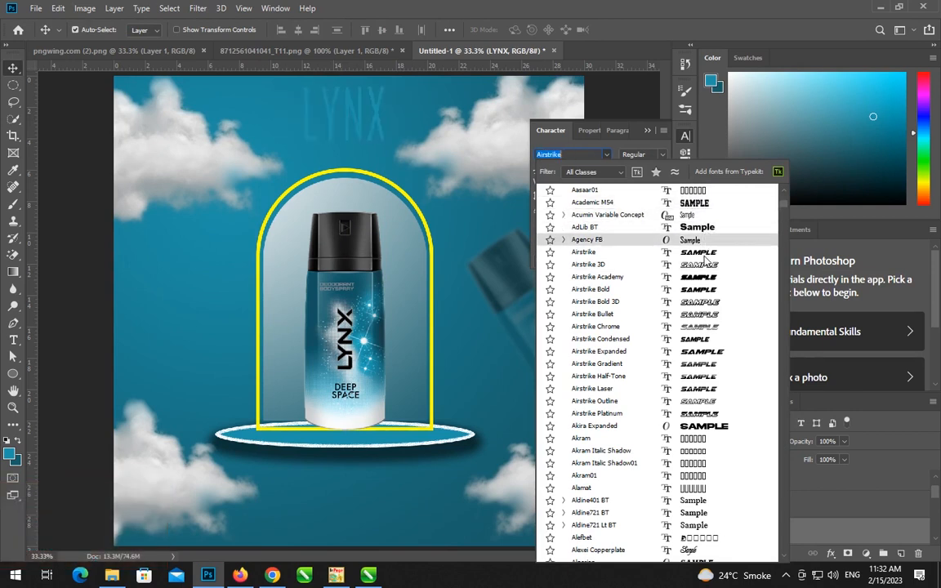
{"action": "left_click", "coordinate": [706, 255]}
{"action": "left_click_drag", "start_coordinate": [370, 129], "coordinate": [415, 158]}
{"action": "key", "text": "ctrl+t"}
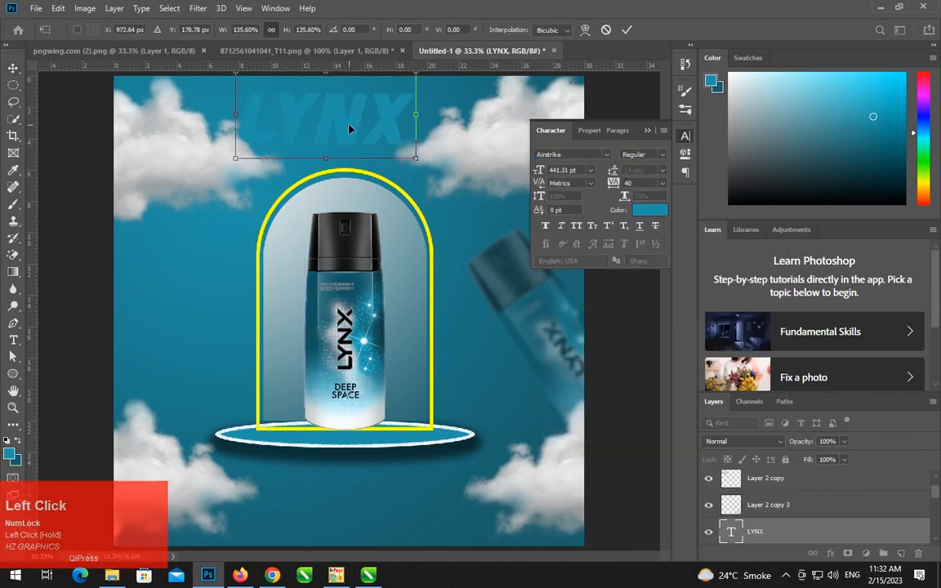
{"action": "left_click", "coordinate": [625, 30]}
Step: Move the LYNX text layer to the top of the layer stack and give it a 6 px white stroke
{"action": "left_click_drag", "start_coordinate": [808, 530], "coordinate": [901, 490]}
{"action": "double_click", "coordinate": [901, 490]}
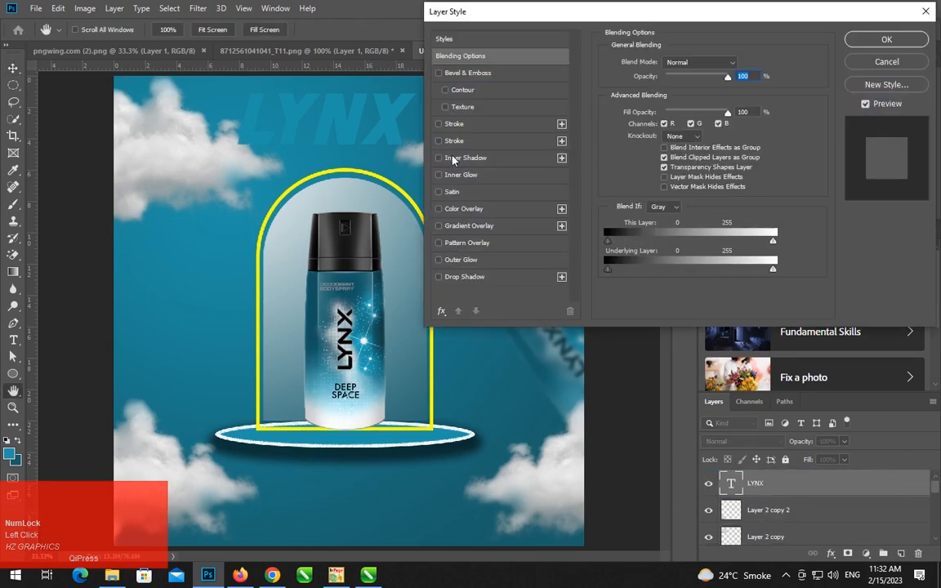
{"action": "left_click", "coordinate": [452, 125]}
{"action": "left_click", "coordinate": [630, 156]}
{"action": "left_click", "coordinate": [428, 114]}
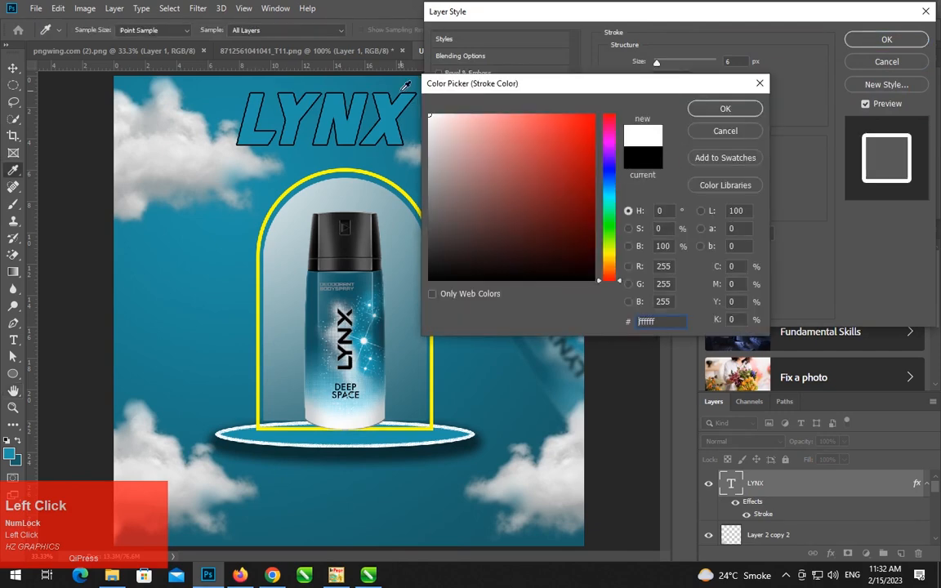
{"action": "left_click", "coordinate": [717, 111]}
{"action": "left_click", "coordinate": [886, 40]}
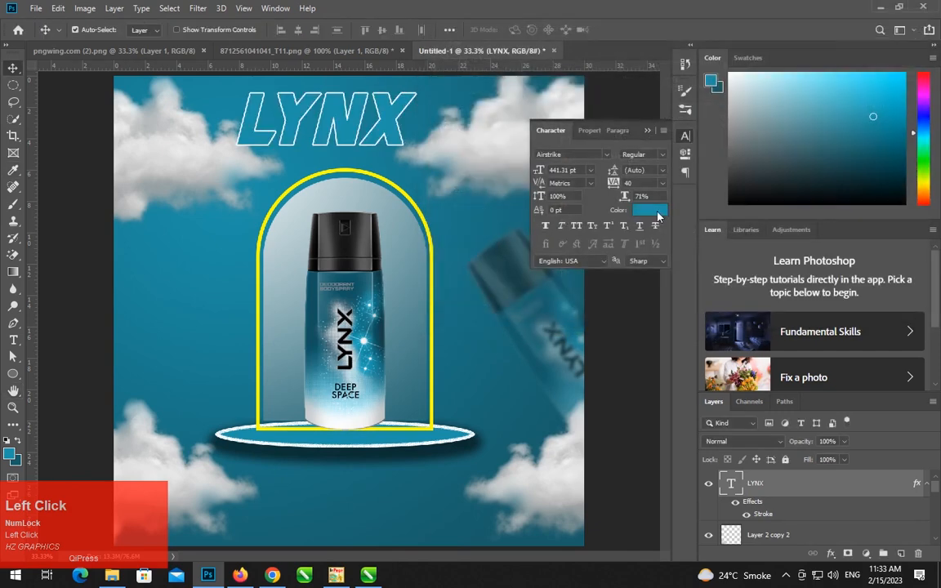
Step: Change the LYNX title's text colour to dark teal #064752
{"action": "left_click", "coordinate": [656, 211]}
{"action": "left_click", "coordinate": [580, 246]}
{"action": "left_click", "coordinate": [582, 228]}
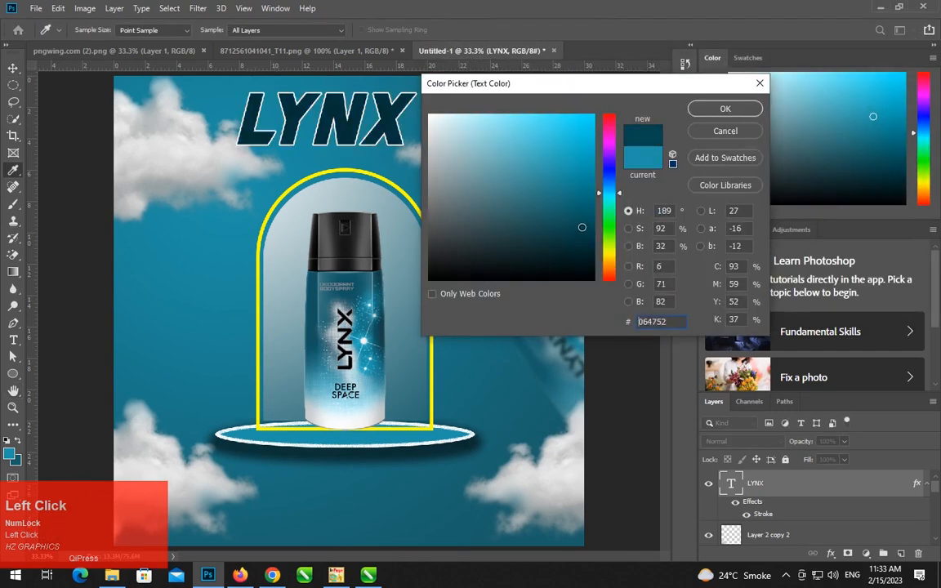
{"action": "left_click", "coordinate": [708, 111]}
Step: Increase the size of the LYNX title's white stroke for a thicker outline and apply the layer style
{"action": "double_click", "coordinate": [895, 488]}
{"action": "left_click", "coordinate": [454, 127]}
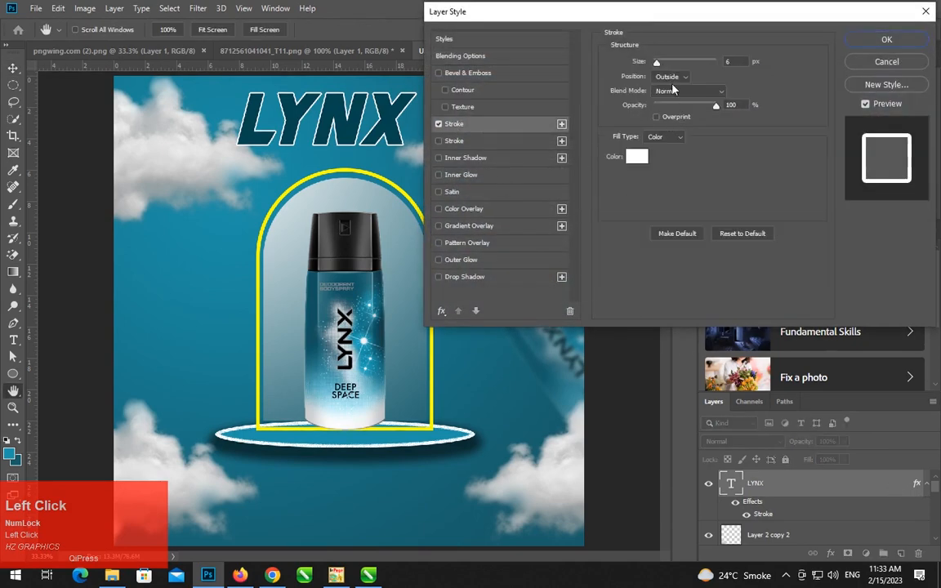
{"action": "left_click_drag", "start_coordinate": [656, 63], "coordinate": [662, 64]}
{"action": "left_click", "coordinate": [886, 39]}
{"action": "key", "text": "v"}
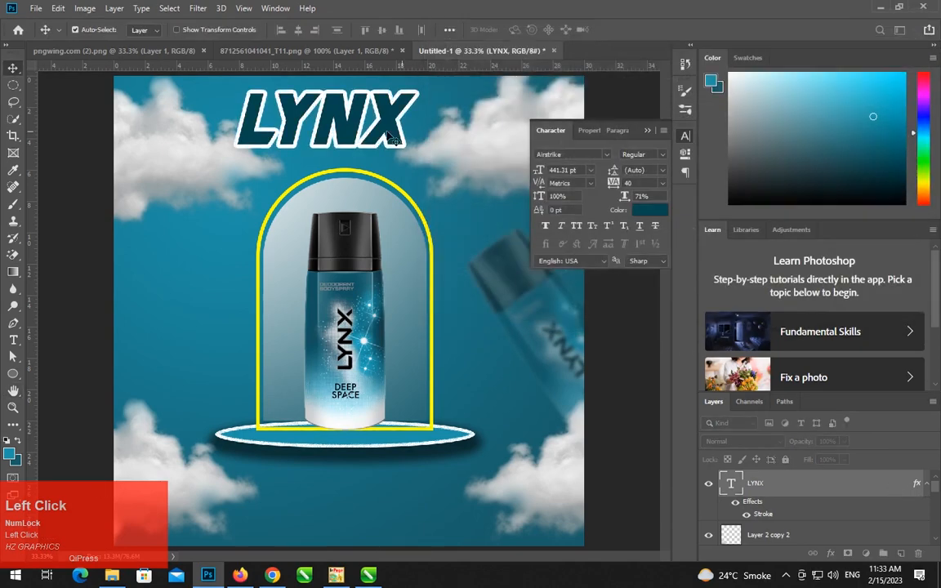
Step: Move the LYNX title slightly up and right, and add a new text layer reading "Body Perfume"
{"action": "mouse_move", "coordinate": [351, 111]}
{"action": "left_mouse_down"}
{"action": "mouse_move", "coordinate": [358, 101]}
{"action": "mouse_move", "coordinate": [418, 120]}
{"action": "left_mouse_up"}
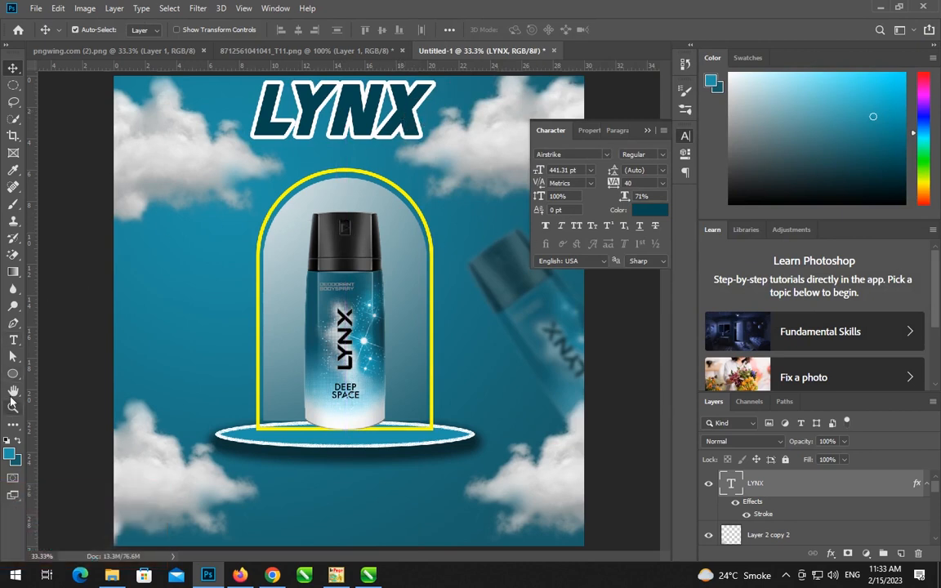
{"action": "left_click", "coordinate": [13, 340]}
{"action": "left_click", "coordinate": [159, 199]}
{"action": "type", "text": "Body "}
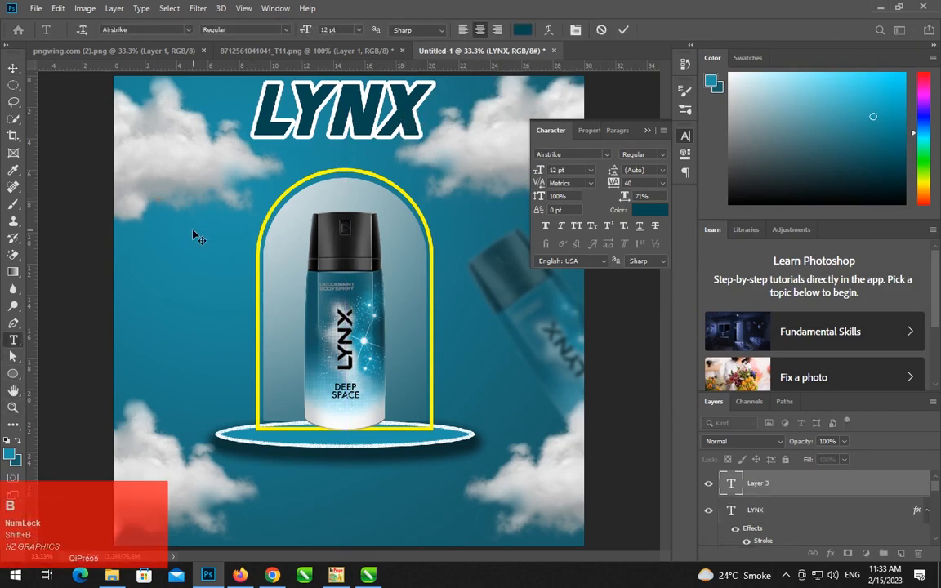
{"action": "type", "text": "Perfume"}
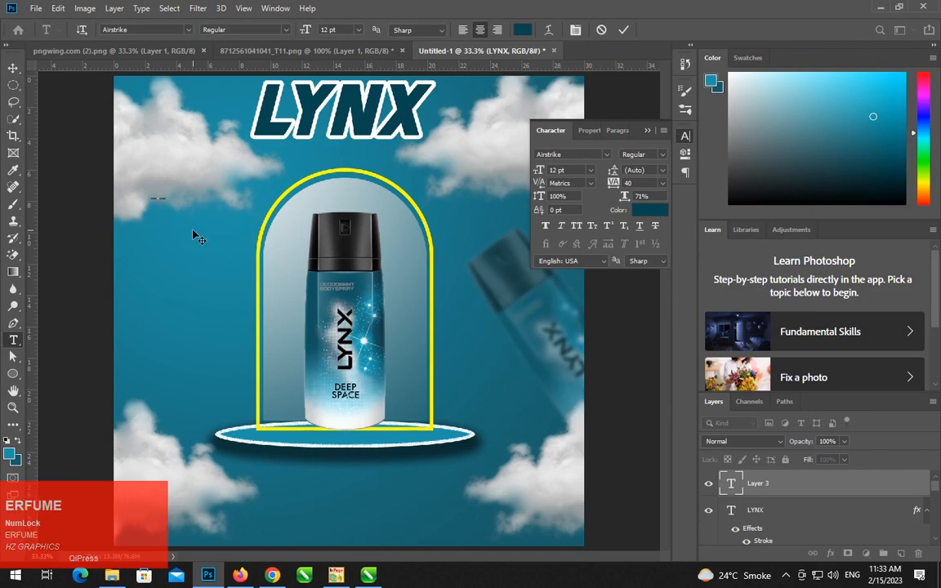
Step: Enlarge the Body Perfume text to about 990% and place it between the LYNX title and the arch
{"action": "left_click", "coordinate": [13, 68]}
{"action": "left_click_drag", "start_coordinate": [158, 200], "coordinate": [274, 208]}
{"action": "left_click_drag", "start_coordinate": [216, 188], "coordinate": [350, 166]}
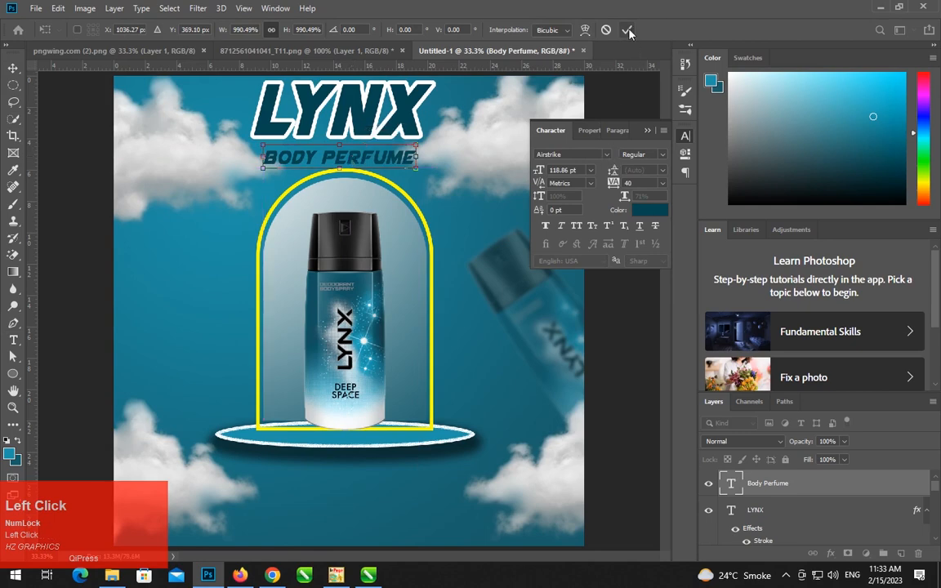
{"action": "left_click", "coordinate": [627, 30]}
Step: Set the Body Perfume text's font to a Absolute Empire and its colour to white
{"action": "left_click", "coordinate": [606, 154]}
{"action": "scroll", "coordinate": [690, 245], "scroll_direction": "up", "scroll_amount": 5}
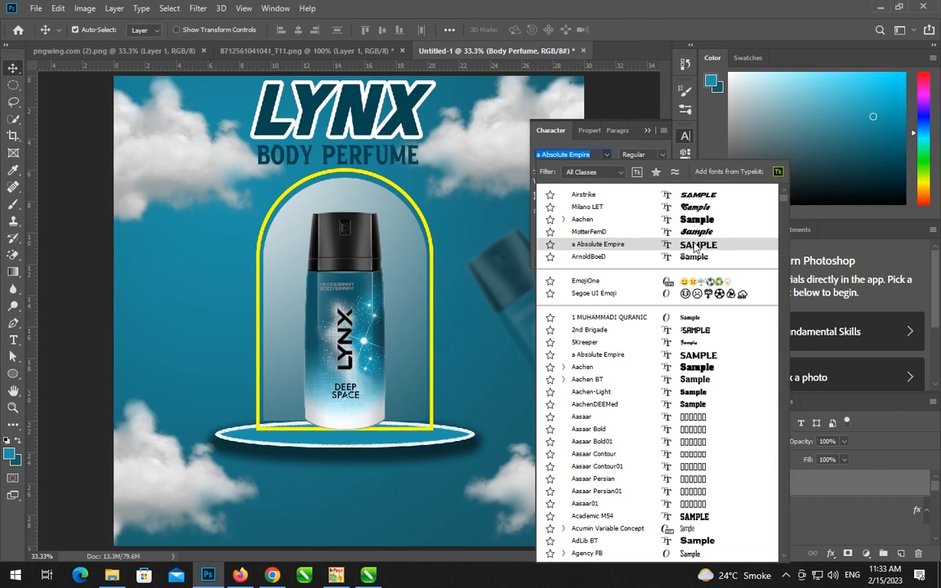
{"action": "left_click", "coordinate": [695, 245]}
{"action": "left_click", "coordinate": [649, 209]}
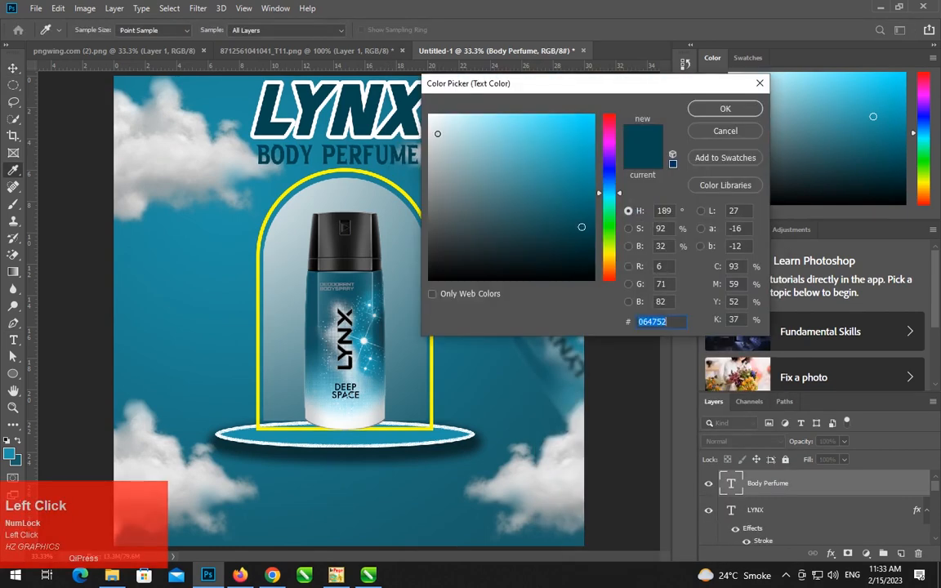
{"action": "left_click", "coordinate": [437, 129]}
{"action": "left_click", "coordinate": [723, 107]}
Step: Give the Body Perfume text a thin black outside stroke and apply the layer style
{"action": "double_click", "coordinate": [921, 479]}
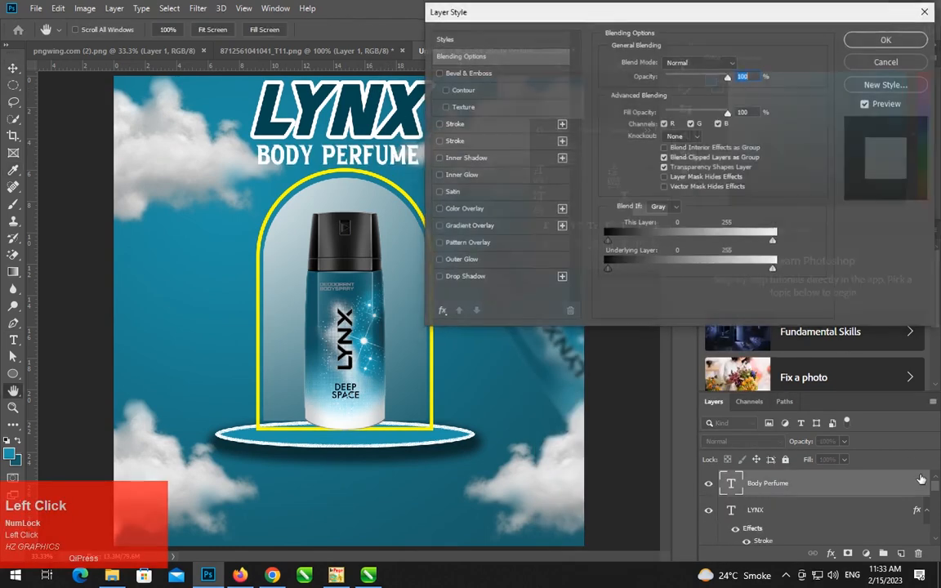
{"action": "left_click", "coordinate": [455, 123]}
{"action": "left_click", "coordinate": [642, 151]}
{"action": "left_click", "coordinate": [594, 280]}
{"action": "left_click", "coordinate": [724, 108]}
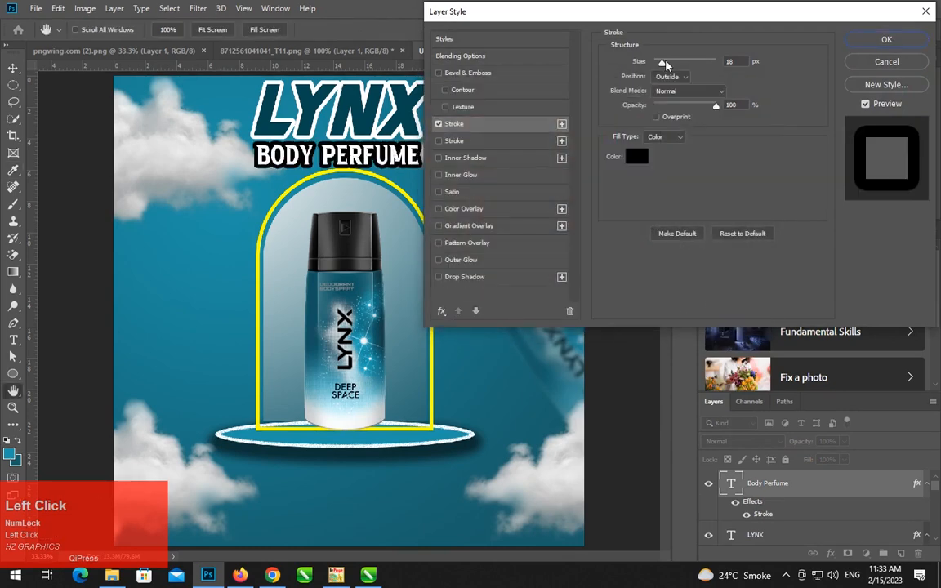
{"action": "left_click_drag", "start_coordinate": [662, 62], "coordinate": [655, 63]}
{"action": "left_click", "coordinate": [886, 39]}
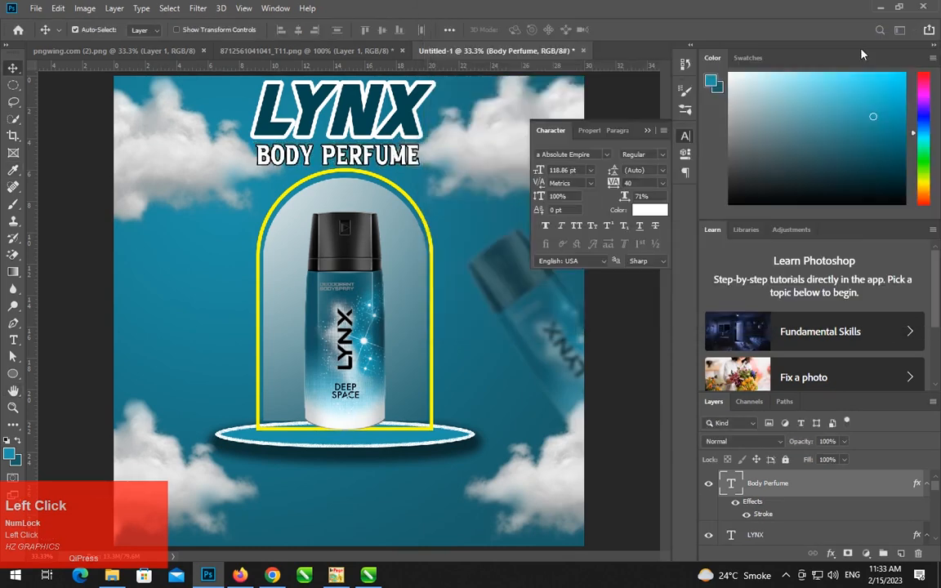
Step: Align the Body Perfume text and the LYNX title on their horizontal centres, then deselect them
{"action": "left_click", "coordinate": [648, 131]}
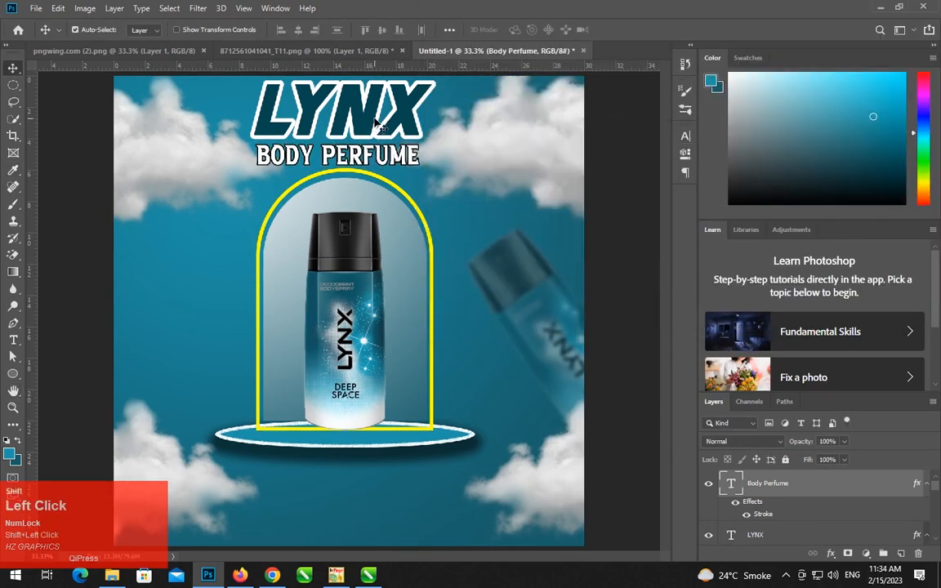
{"action": "left_click", "coordinate": [298, 30]}
{"action": "left_click", "coordinate": [488, 353]}
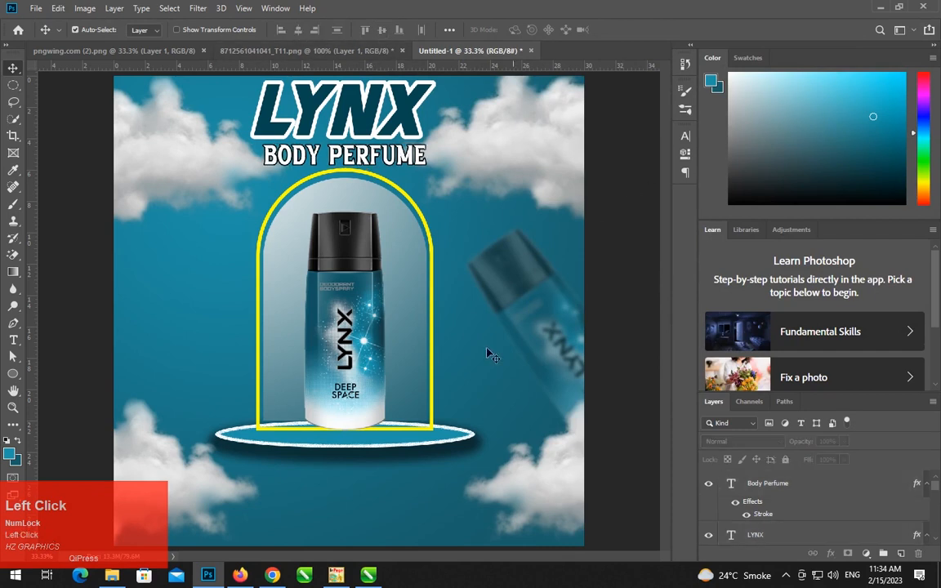
Step: Draw a rounded rectangle about 729 × 192 px with 10 px corners below the podium
{"action": "left_click", "coordinate": [17, 374]}
{"action": "left_click", "coordinate": [49, 385]}
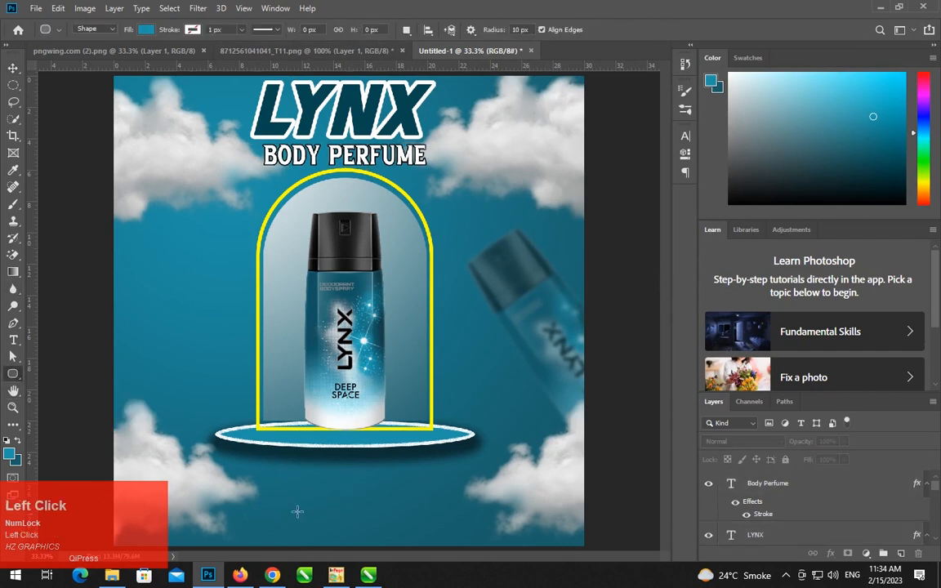
{"action": "left_click_drag", "start_coordinate": [272, 496], "coordinate": [433, 534]}
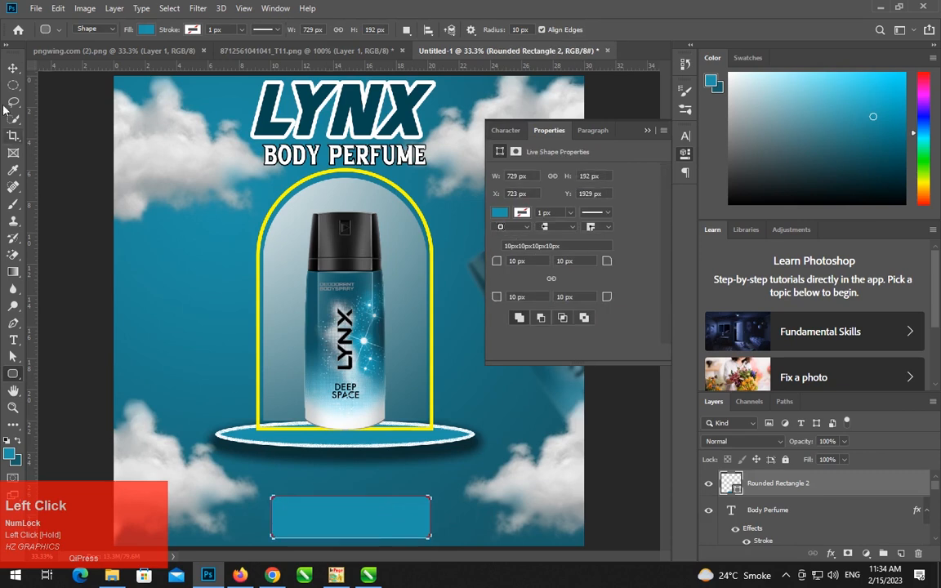
Step: Fill the rounded rectangle with white and move it slightly up and right beneath the podium
{"action": "left_click", "coordinate": [13, 67]}
{"action": "left_click", "coordinate": [499, 212]}
{"action": "left_click", "coordinate": [507, 281]}
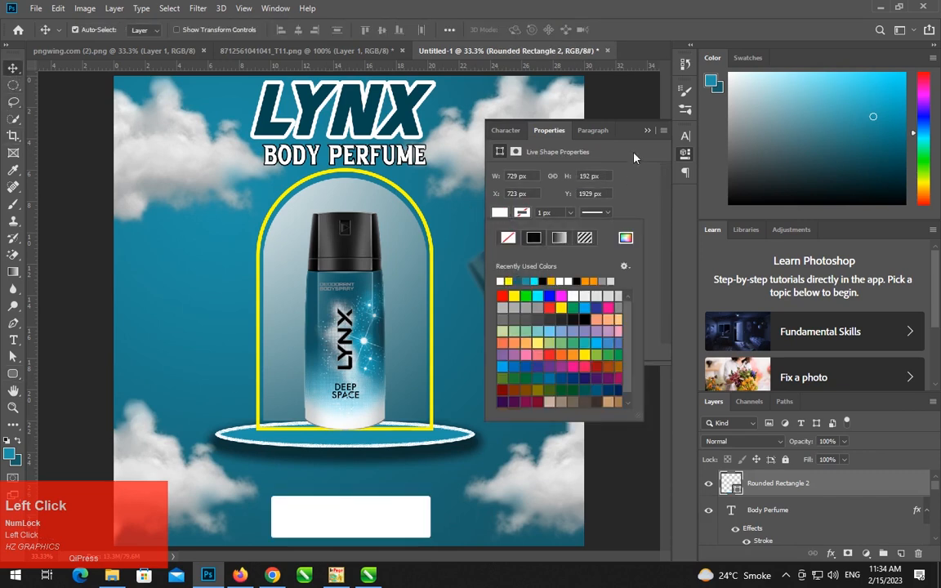
{"action": "left_click", "coordinate": [570, 133]}
{"action": "mouse_move", "coordinate": [389, 510]}
{"action": "left_mouse_down"}
{"action": "mouse_move", "coordinate": [380, 517]}
{"action": "mouse_move", "coordinate": [393, 504]}
{"action": "left_mouse_up"}
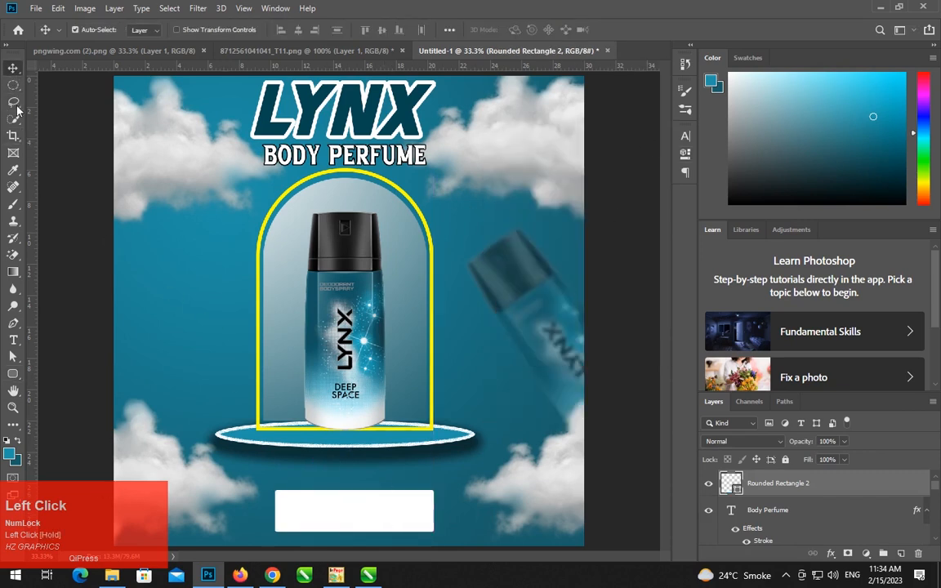
Step: Add the text "Shop Now", enlarge it and place it inside the white rounded rectangle
{"action": "left_click", "coordinate": [14, 338]}
{"action": "left_click", "coordinate": [139, 288]}
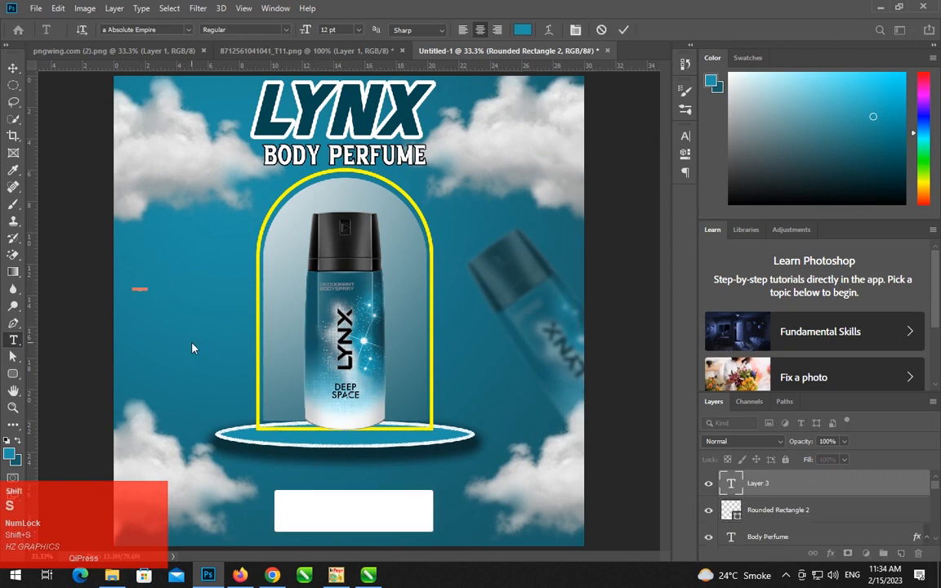
{"action": "type", "text": "H"}
{"action": "left_click", "coordinate": [13, 67]}
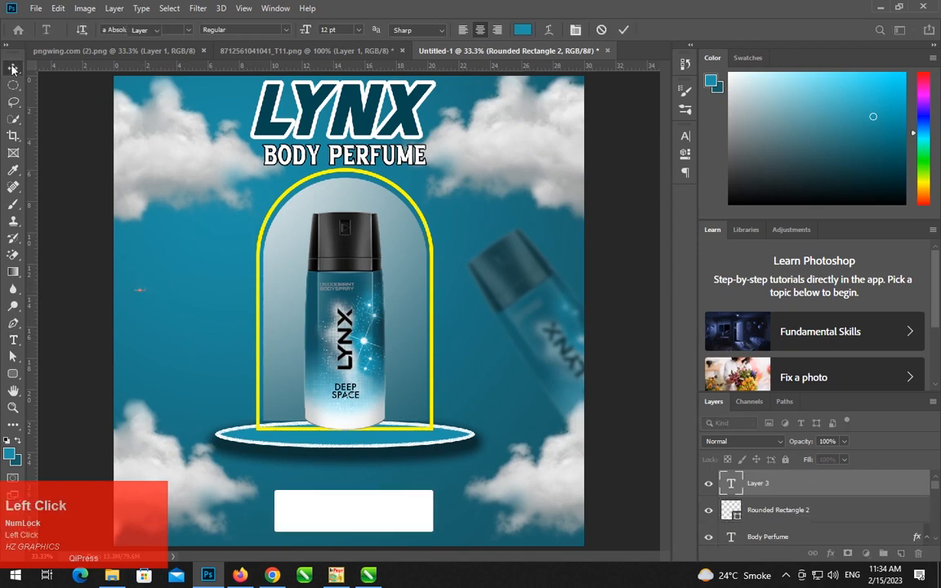
{"action": "key", "text": "ctrl+t"}
{"action": "left_click_drag", "start_coordinate": [146, 292], "coordinate": [384, 529]}
{"action": "left_click", "coordinate": [624, 31]}
Step: Enlarge the Shop Now text to about 107% width and 119% height within the white rectangle
{"action": "scroll", "coordinate": [383, 529], "scroll_direction": "down", "scroll_amount": 5}
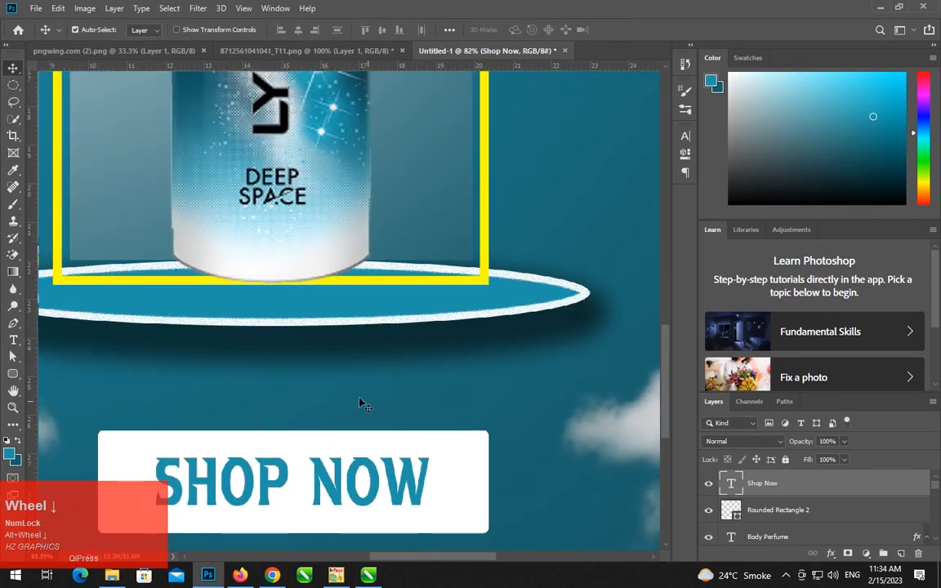
{"action": "left_click_drag", "start_coordinate": [294, 378], "coordinate": [384, 342]}
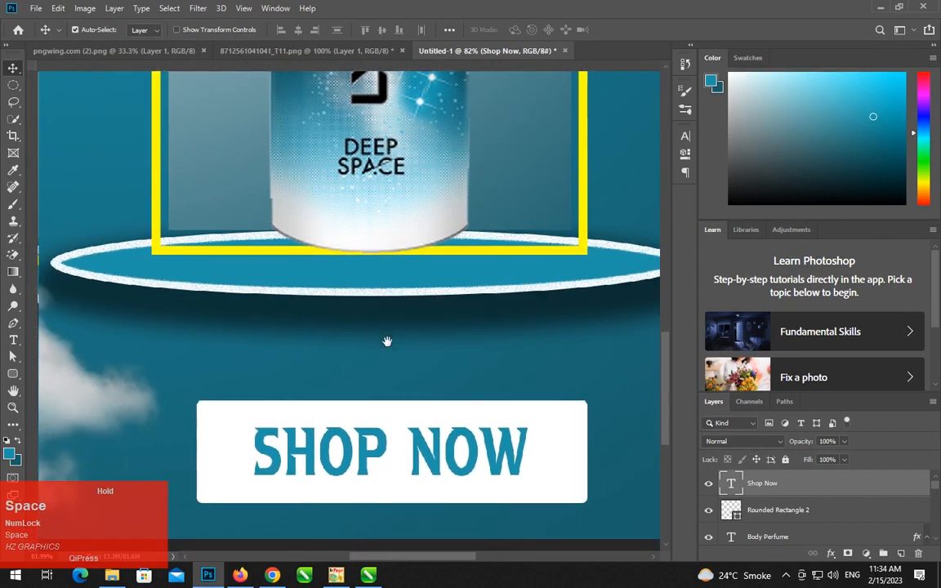
{"action": "key", "text": "ctrl"}
{"action": "key", "text": "ctrl+t"}
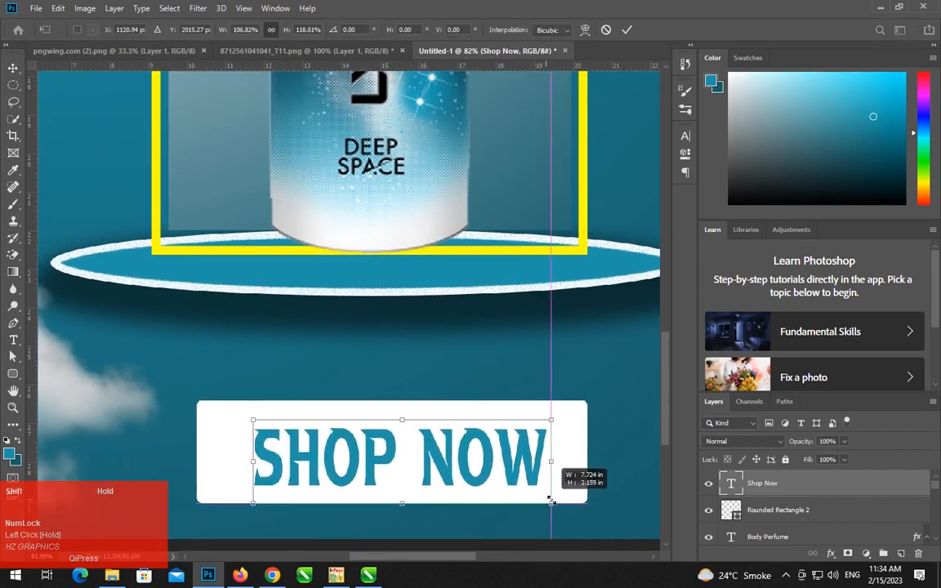